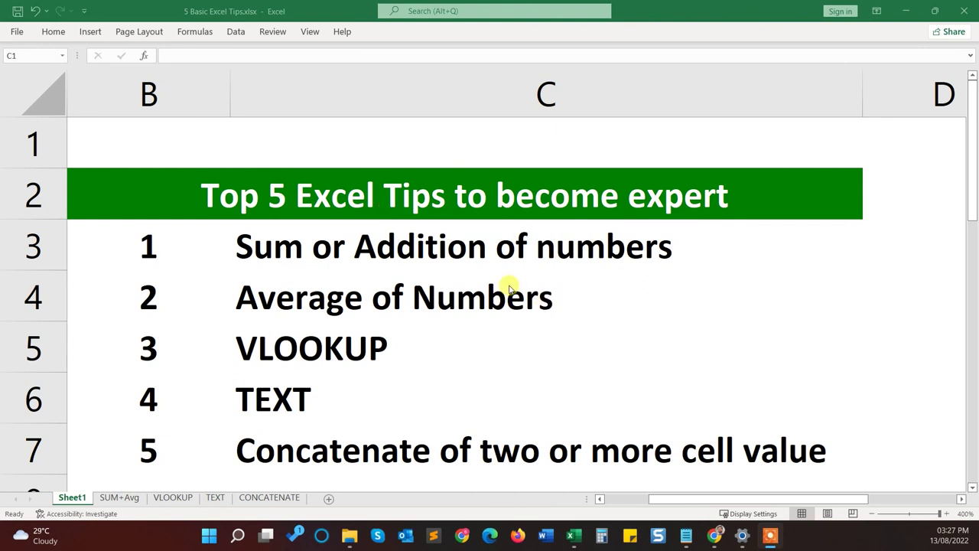
Review the list of five Excel tips, selecting the entries for tips 2 to 5 one after another.
left_click(509, 288)
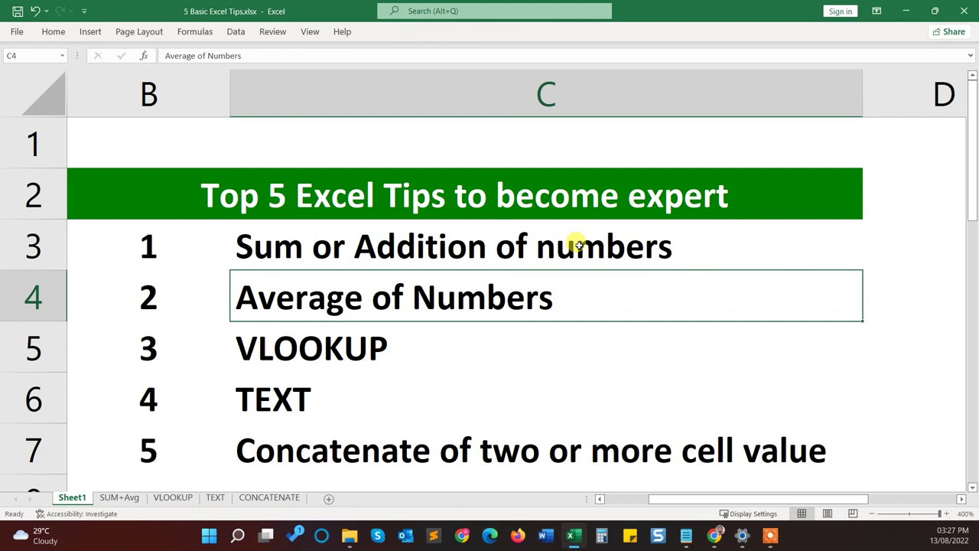
left_click_drag(110, 313, 335, 305)
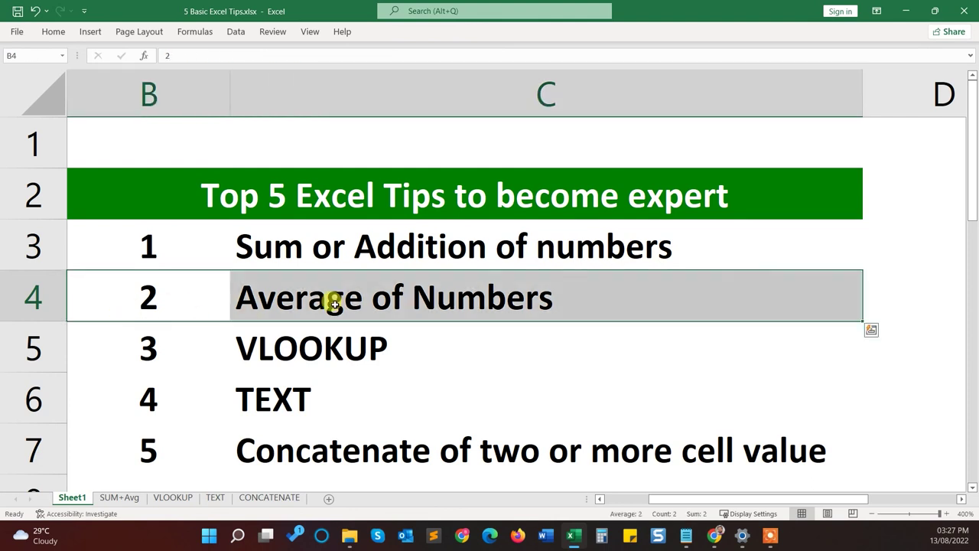
left_click_drag(136, 349, 389, 352)
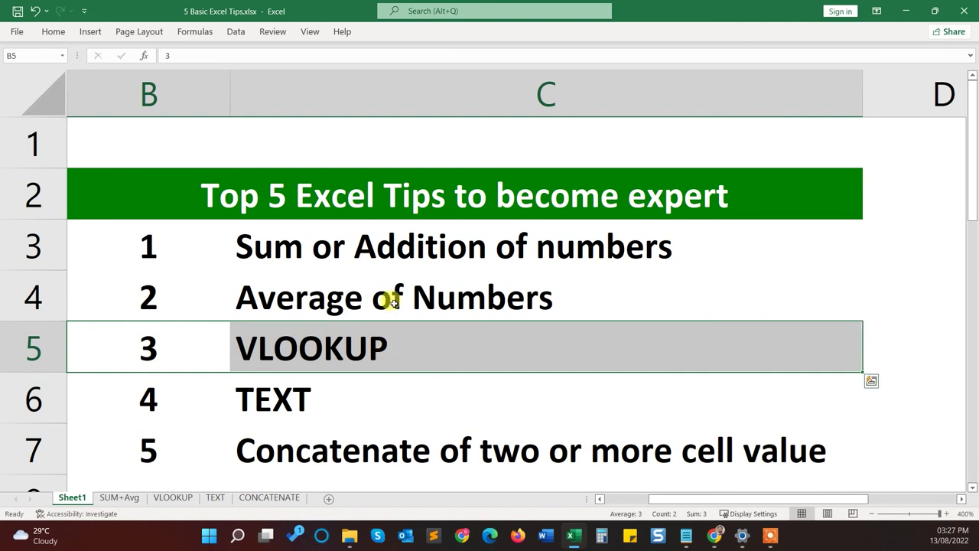
left_click_drag(203, 394, 325, 376)
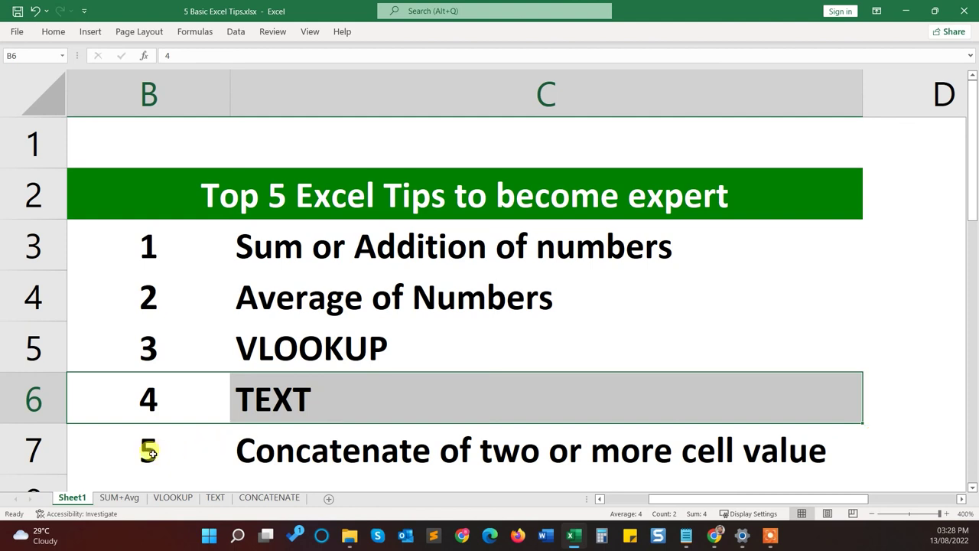
left_click_drag(148, 451, 365, 451)
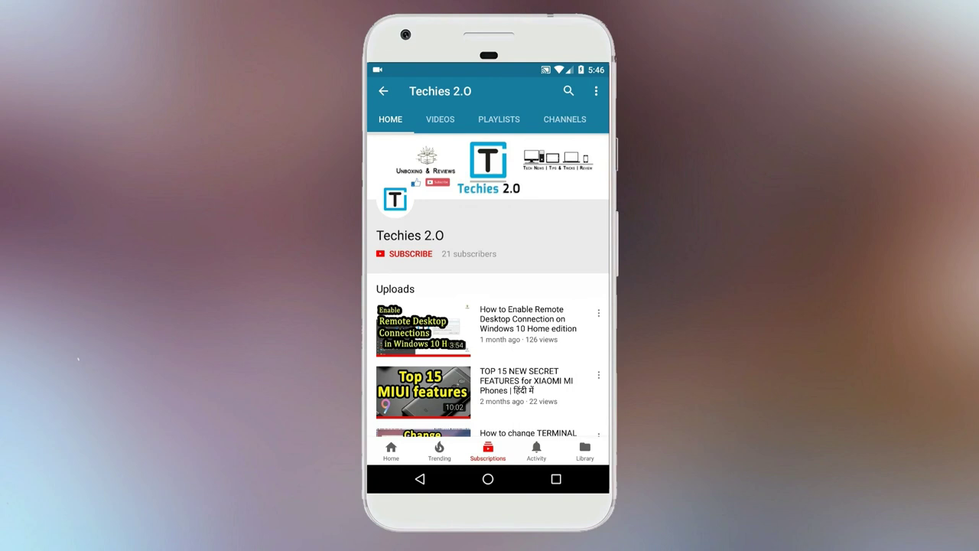
left_click(406, 254)
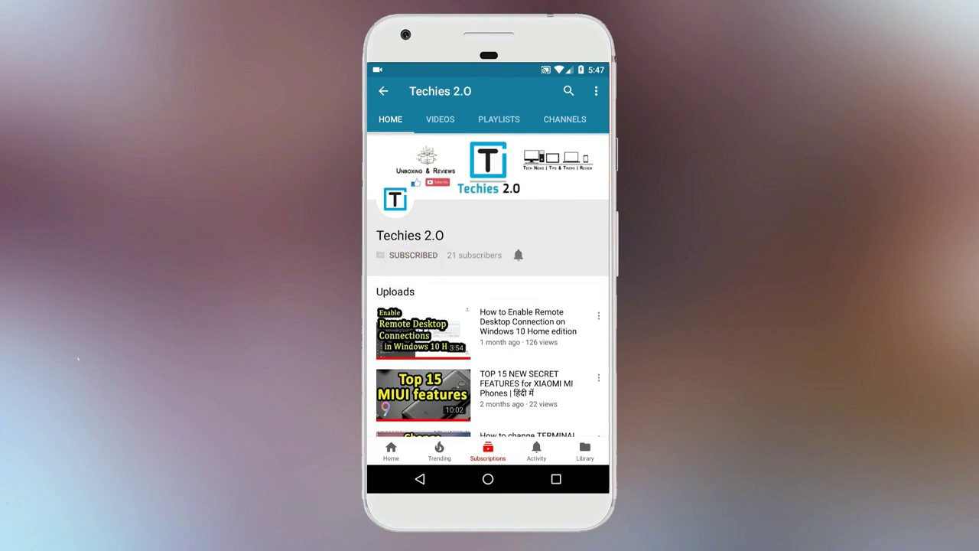
left_click(518, 255)
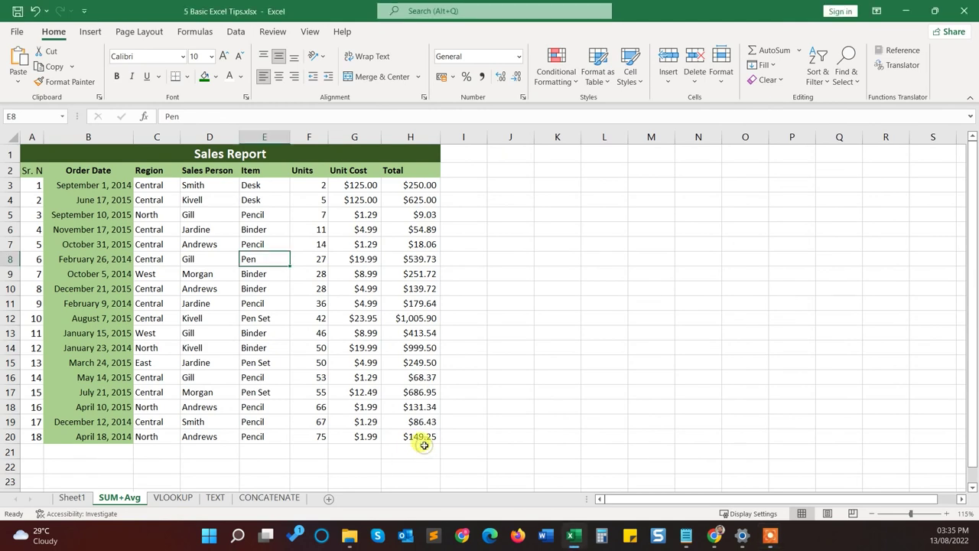
Enter the formula =SUM(F3:F20) in cell F21 of the Sales Report to total the Units column.
left_click(290, 149)
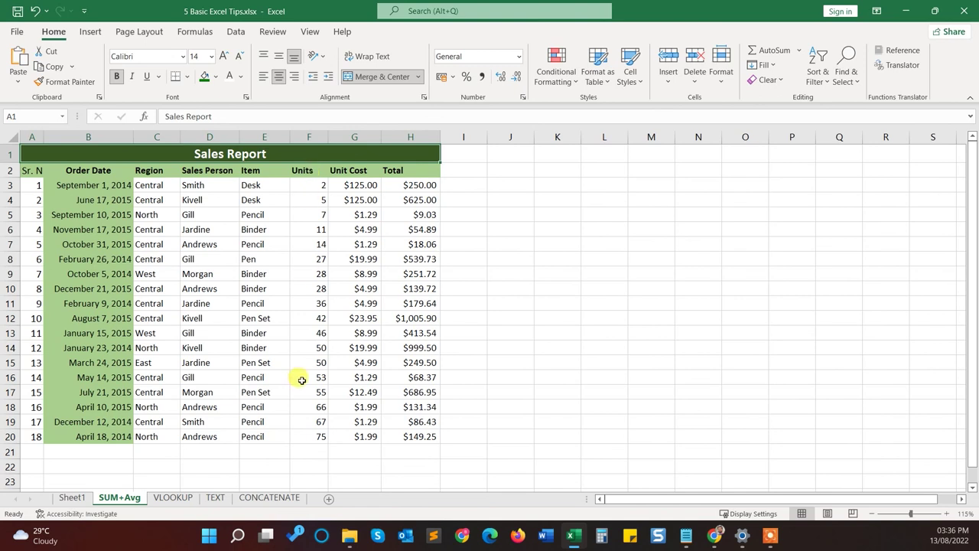
left_click(310, 453)
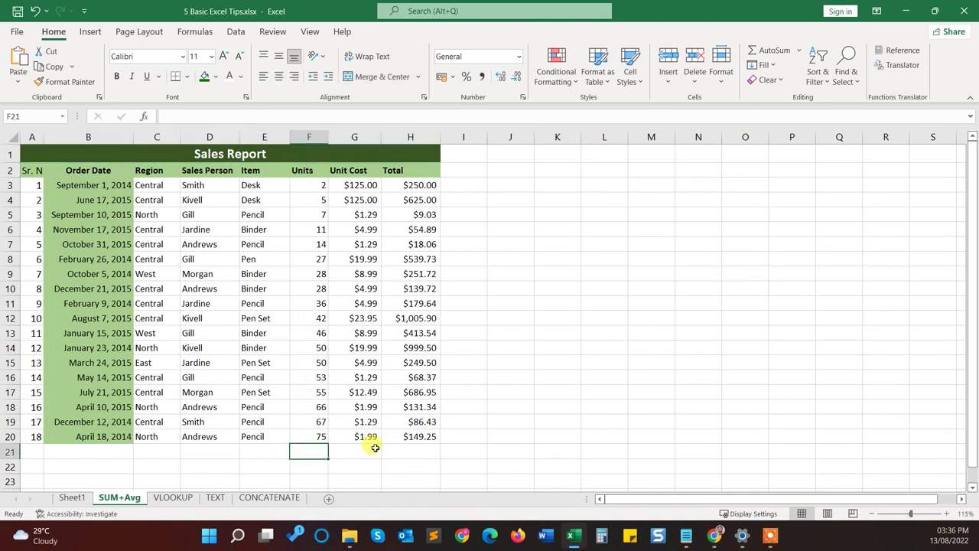
type("=")
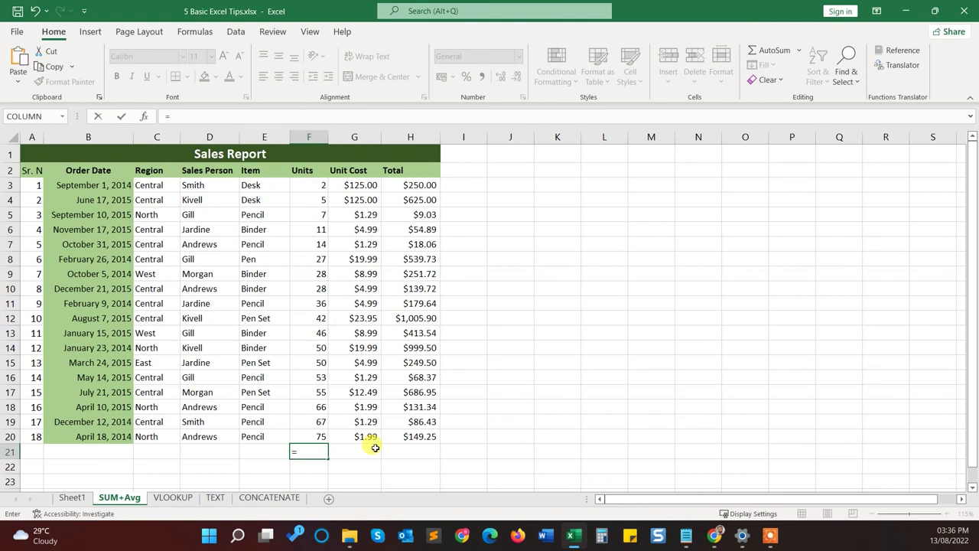
type("SUM")
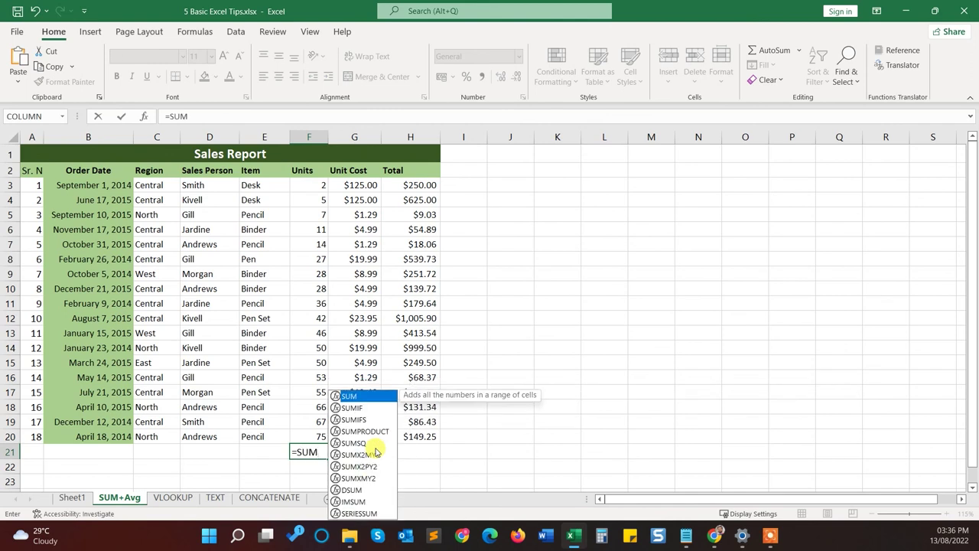
type("(")
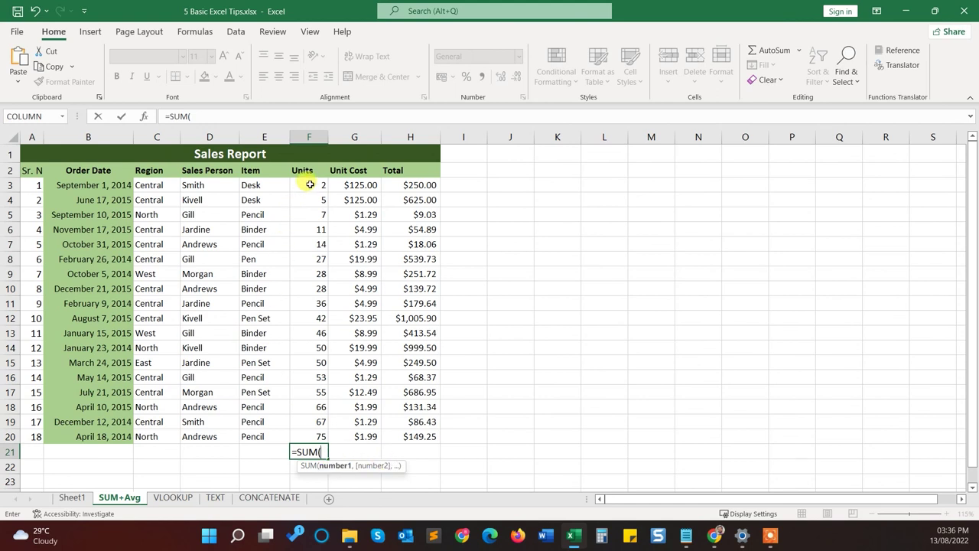
left_click_drag(310, 184, 324, 435)
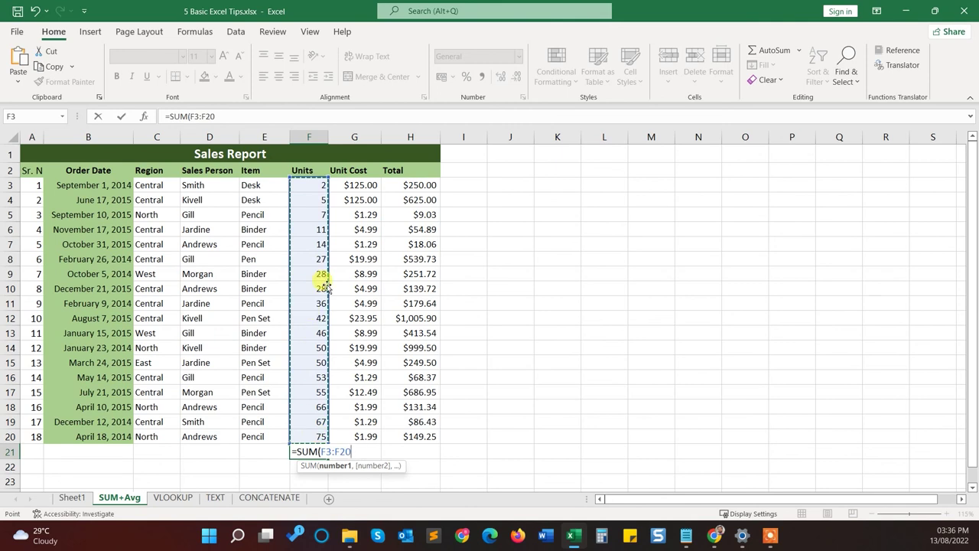
type(")")
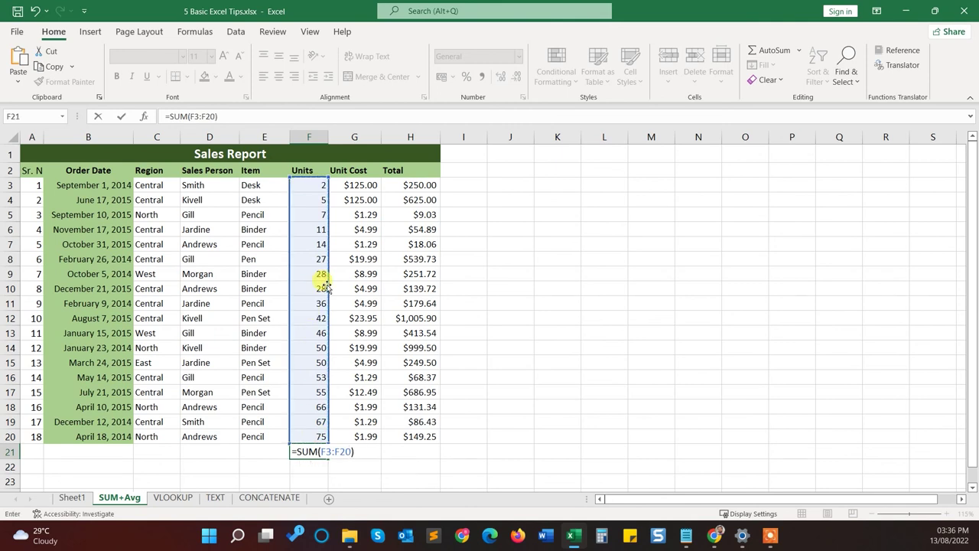
key("Return")
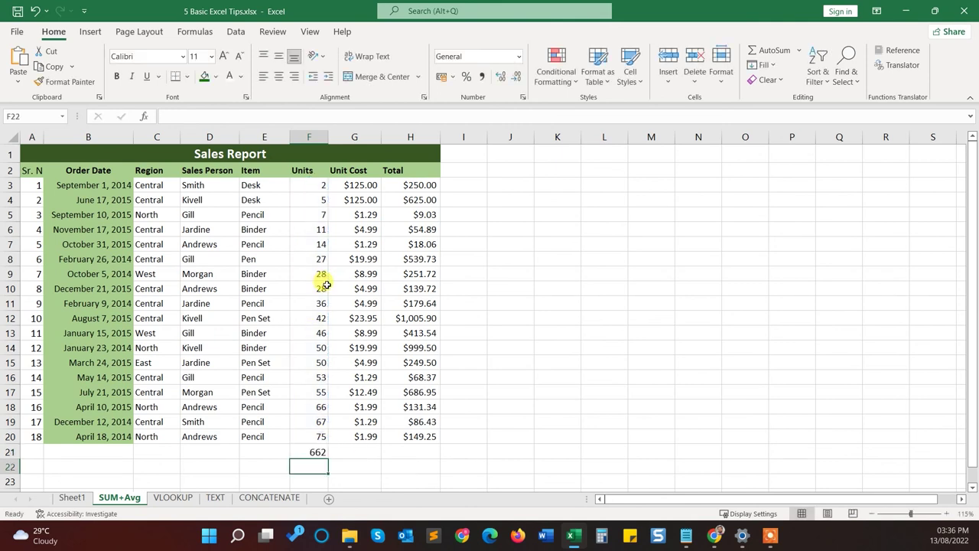
Clear the sum formula from F21 and total the Units column there with AutoSum over F3:F20.
left_click(315, 451)
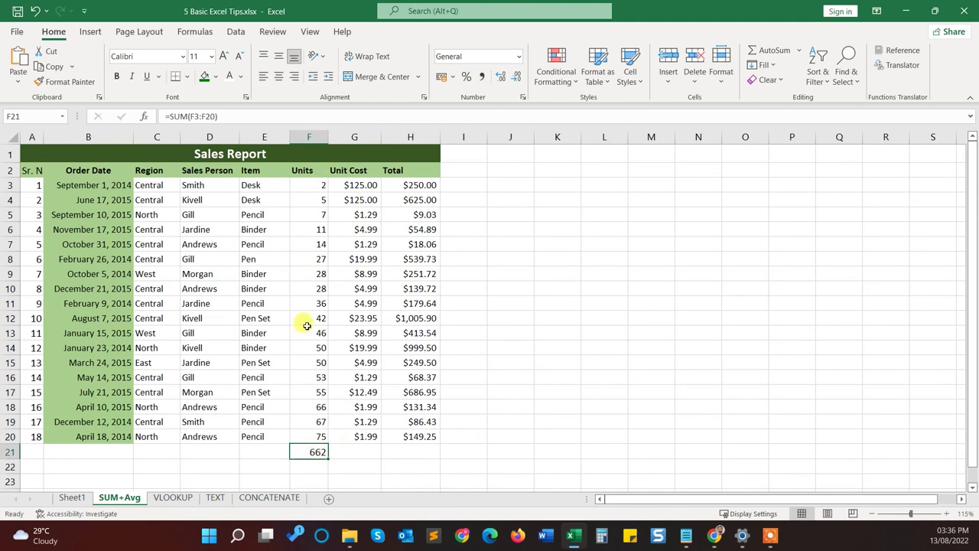
key("Delete")
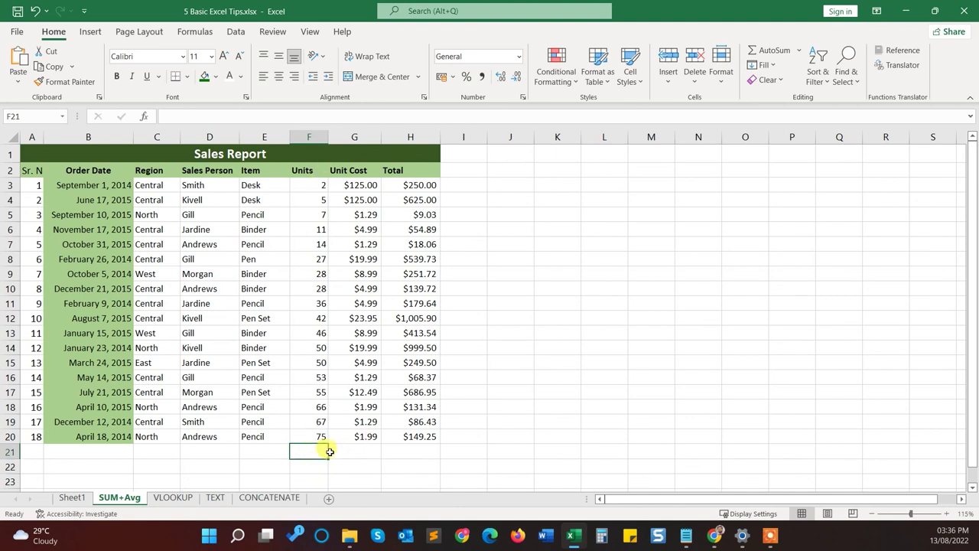
left_click(775, 52)
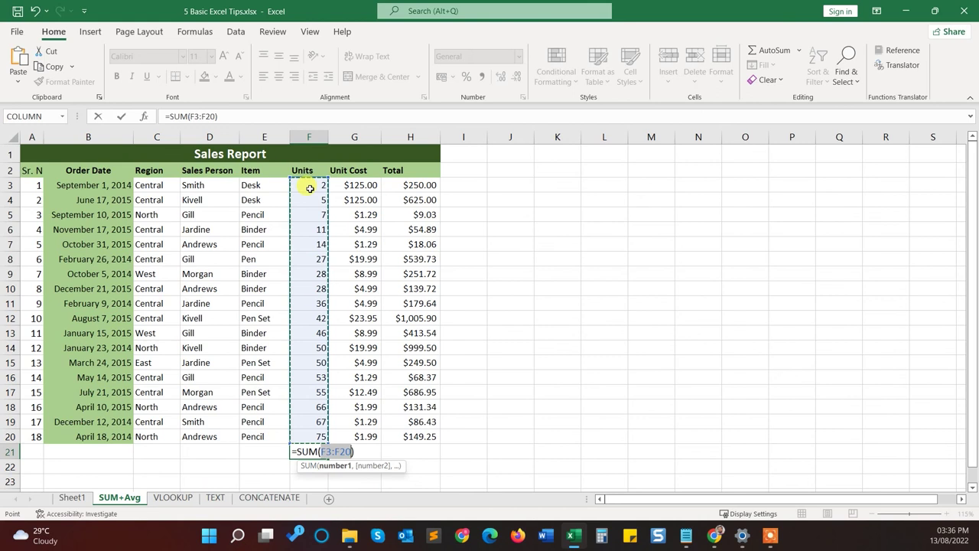
key("Return")
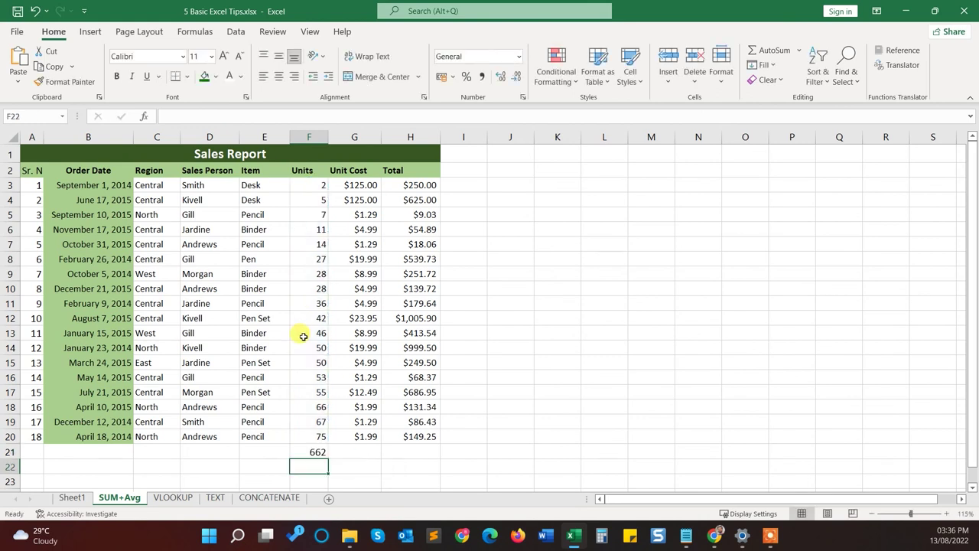
Empty F21 once more and insert an automatic sum of F3:F20 as the Units total.
left_click(310, 452)
key("Delete")
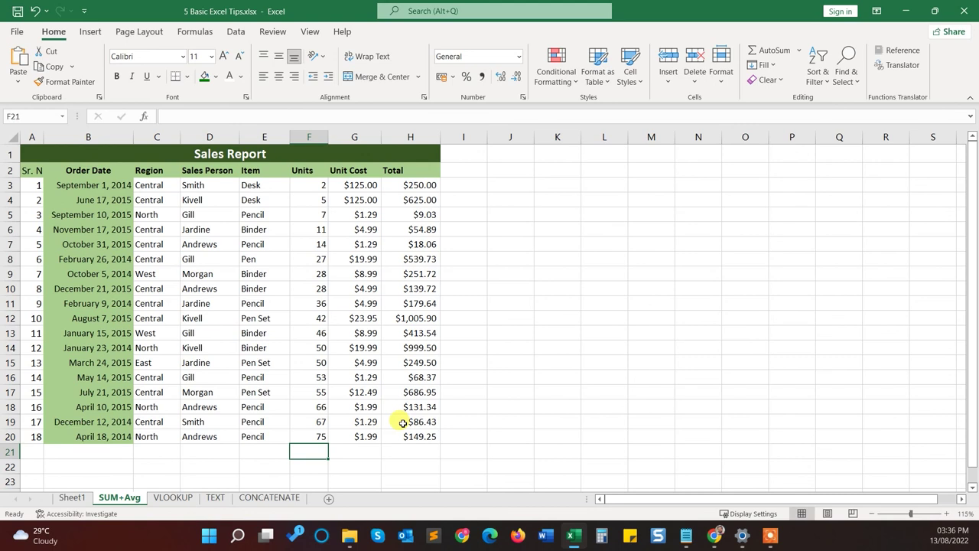
key("alt+equal")
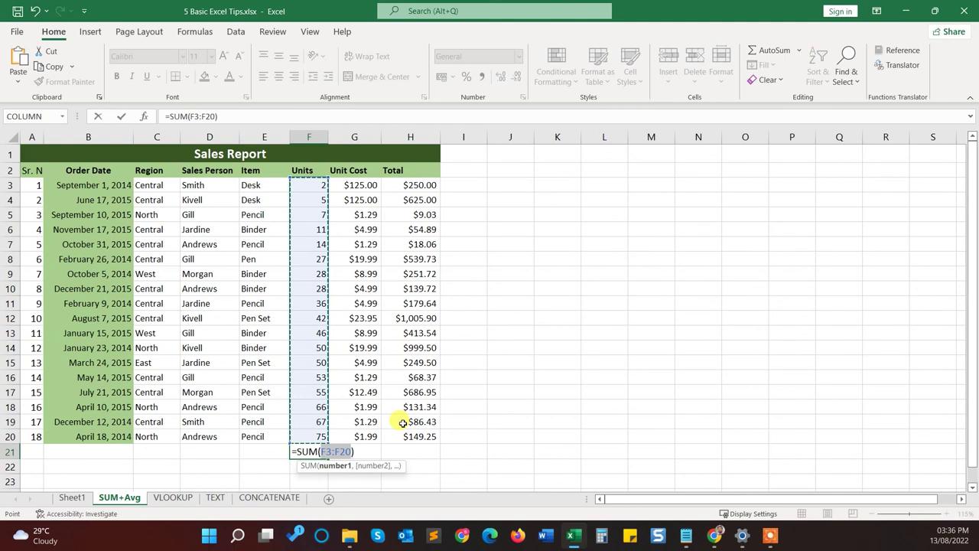
key("Return")
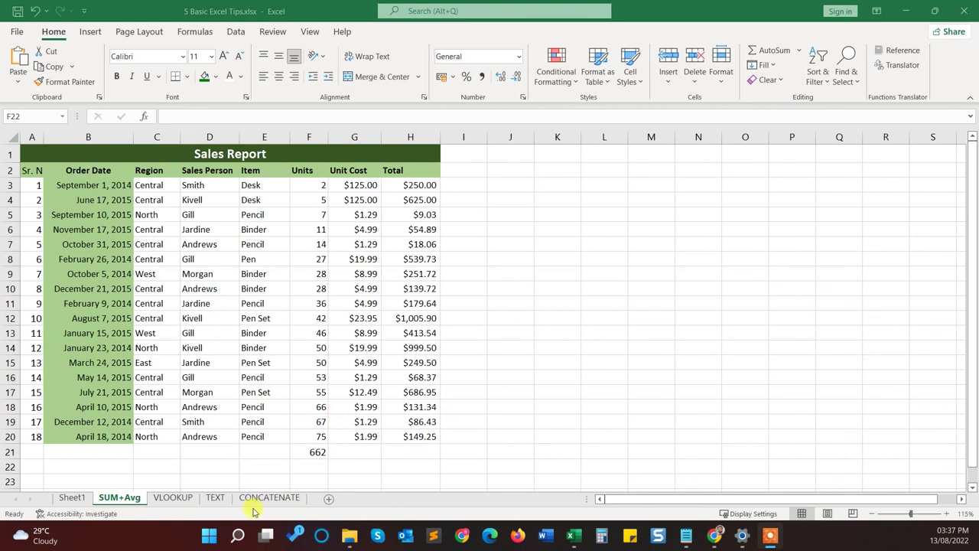
Label cell E21 "Total Sold Units" and fit column E's width to its contents.
left_click(269, 450)
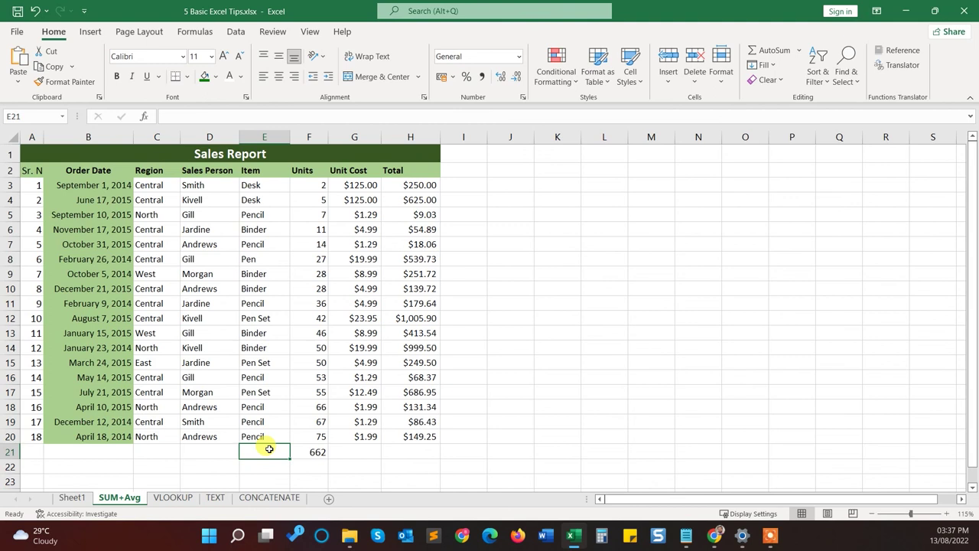
type("Total")
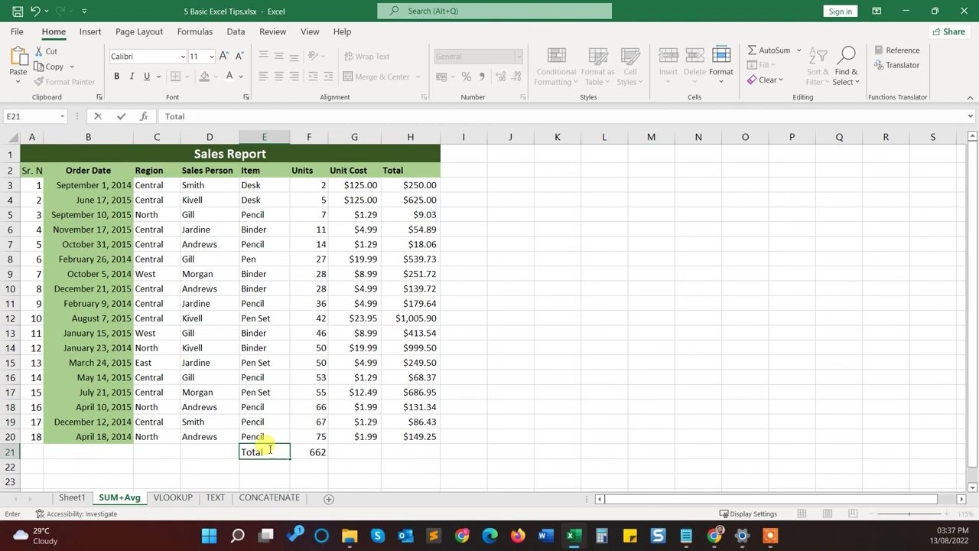
type(" Sold Units")
key("Return")
double_click(290, 136)
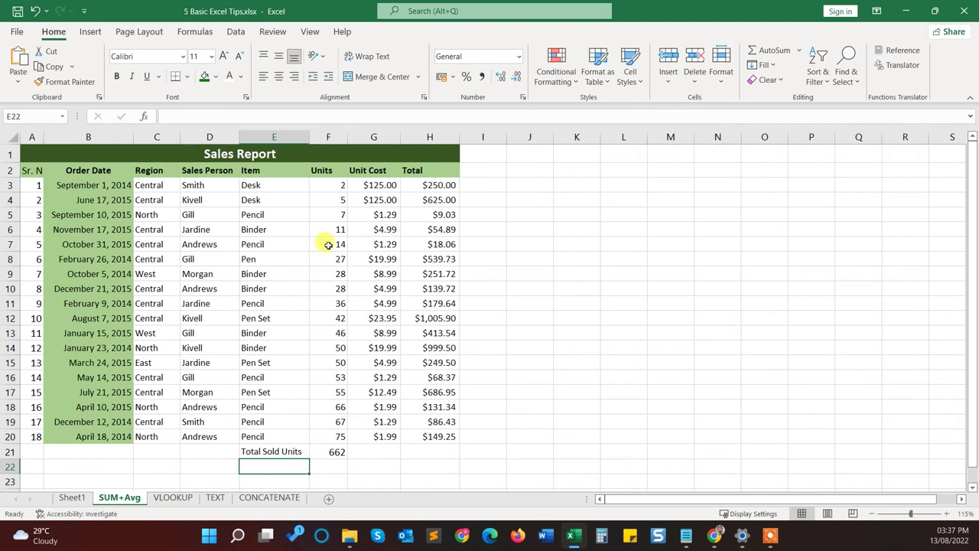
Label cell E22 "Average Units" below the total label.
type("Ave")
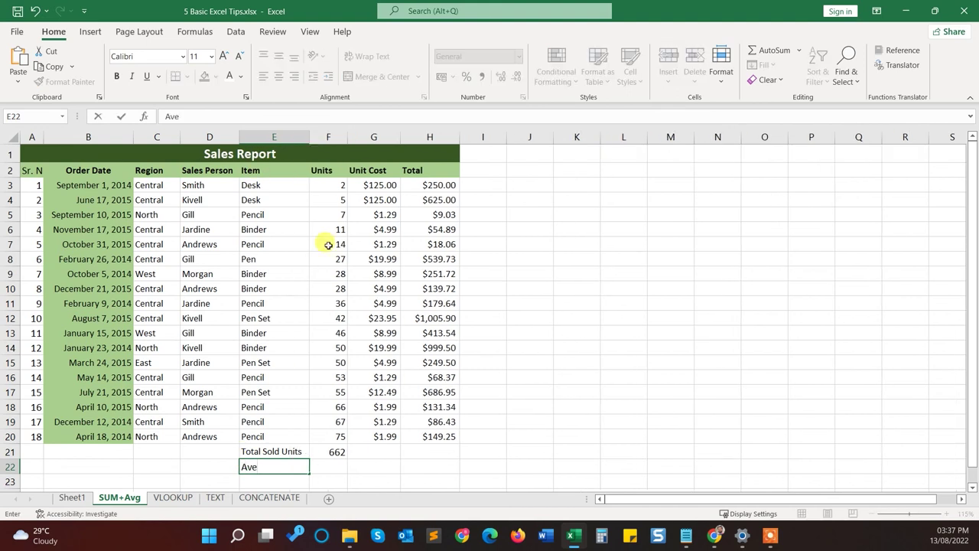
type("rage Units")
key("Tab")
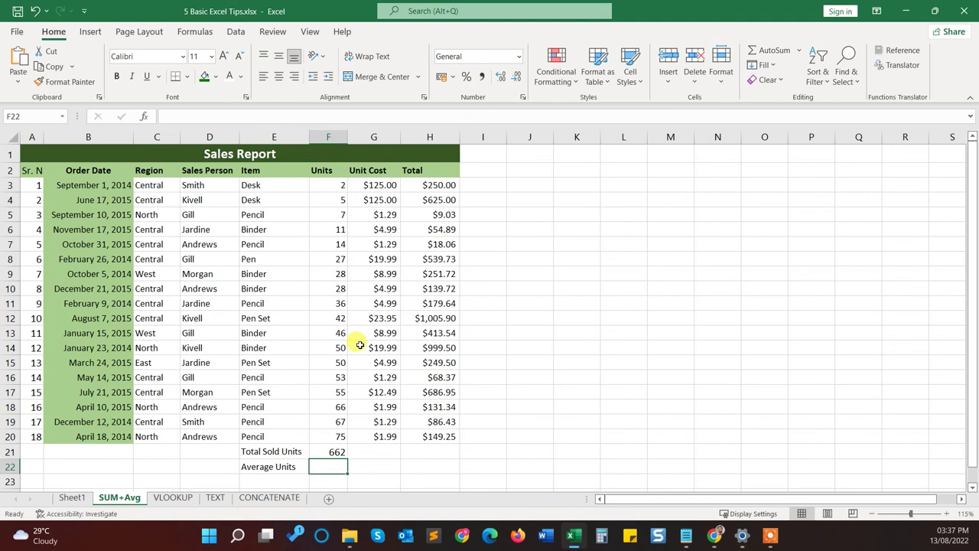
Calculate the average of the Units column in cell F22 with =AVERAGE(F3:F20).
type("=AVE")
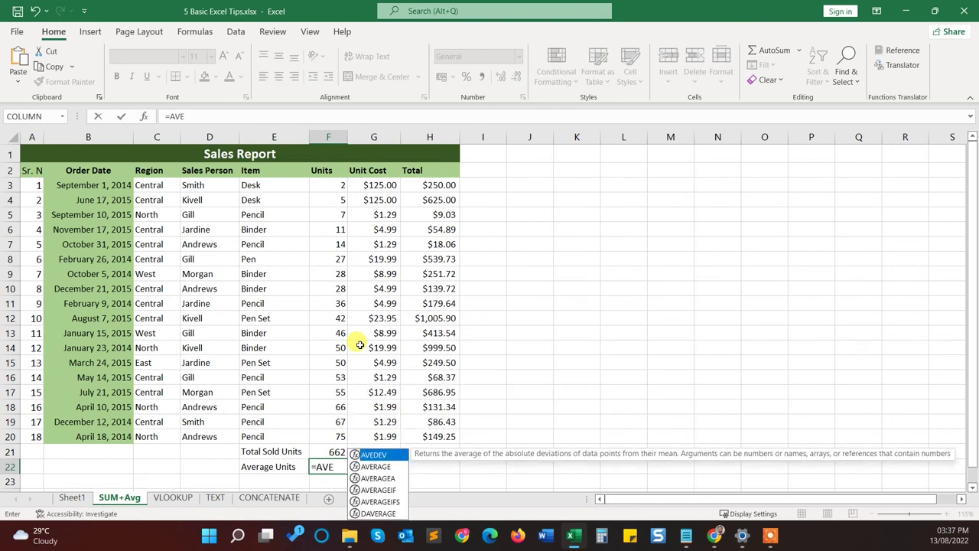
key("Down")
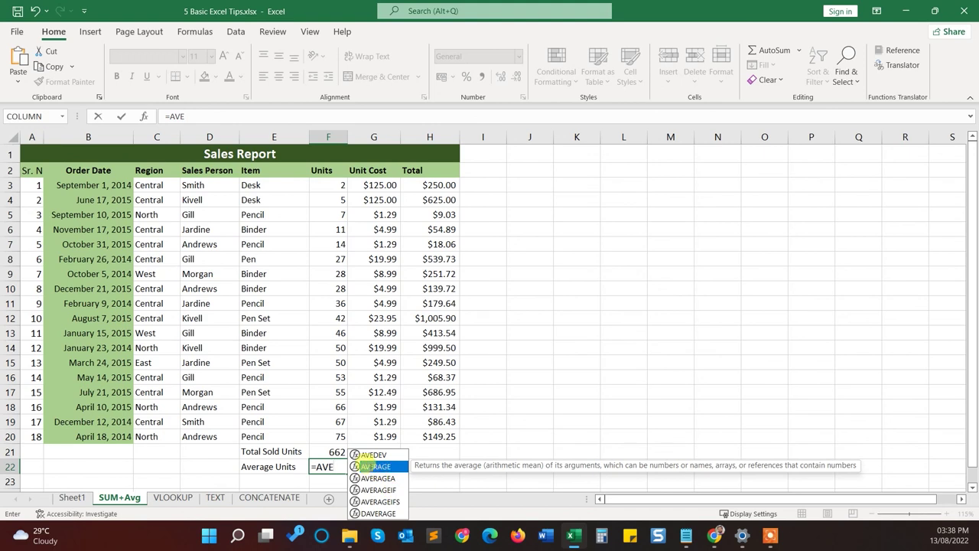
double_click(371, 467)
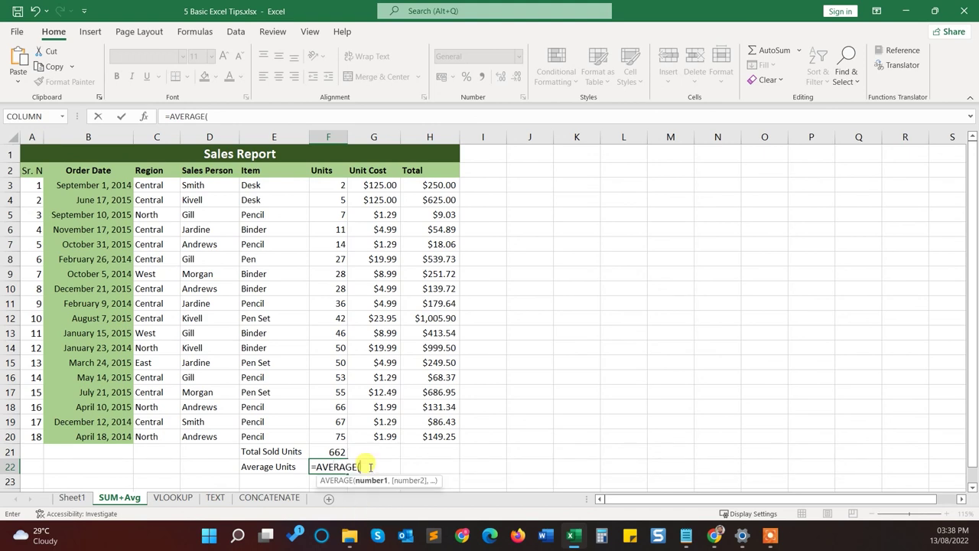
left_click_drag(324, 186, 327, 436)
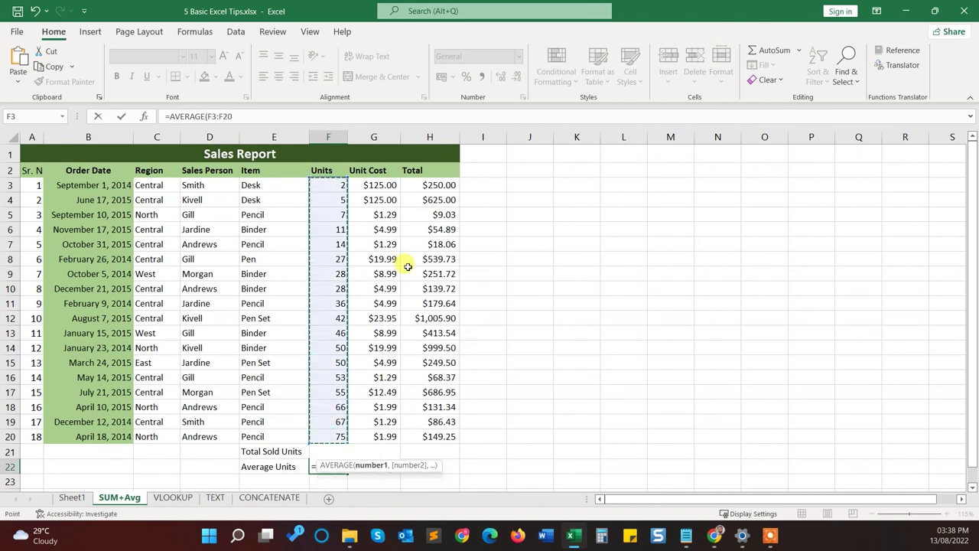
type(")")
key("Return")
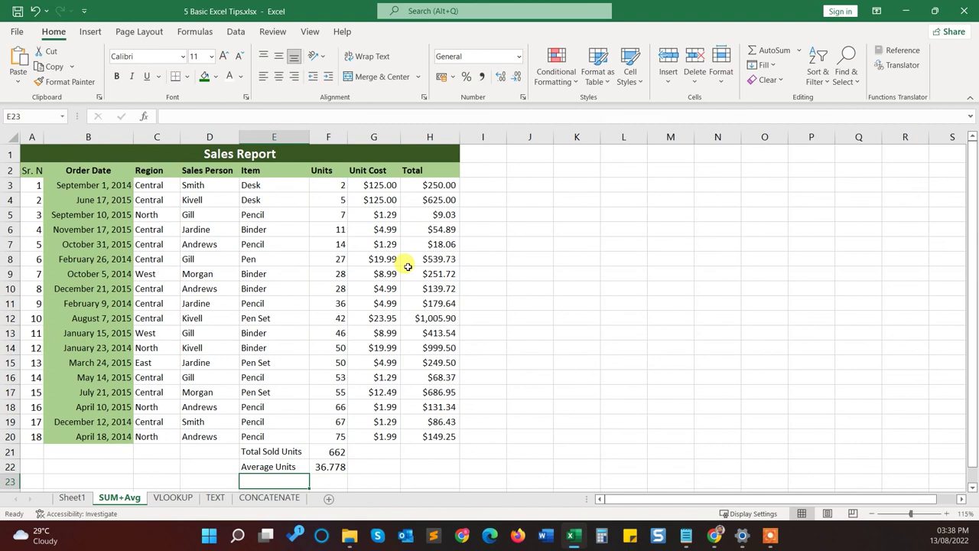
left_click(330, 466)
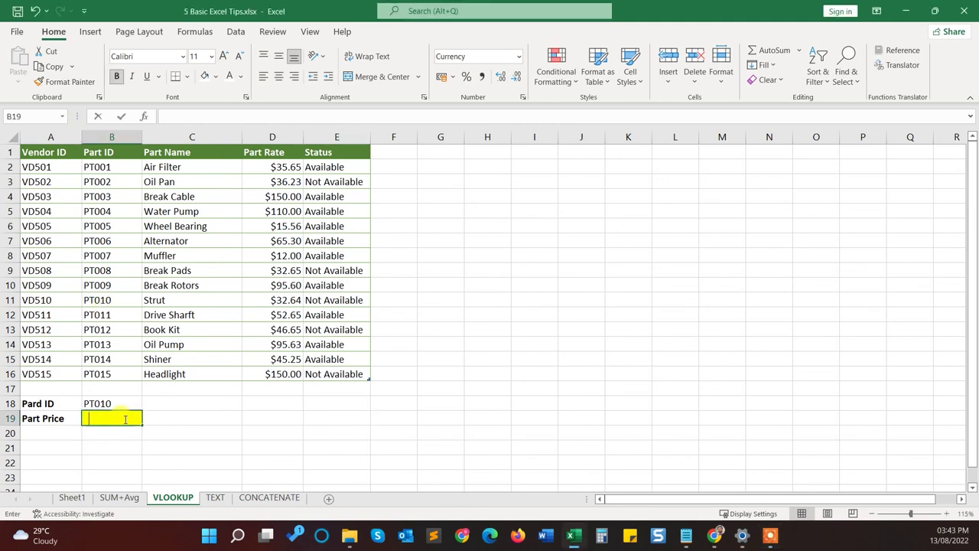
Look up the part price in cell B19 with =VLOOKUP(B18,Table1[[Part ID]:[Part Rate]],3,).
type("=")
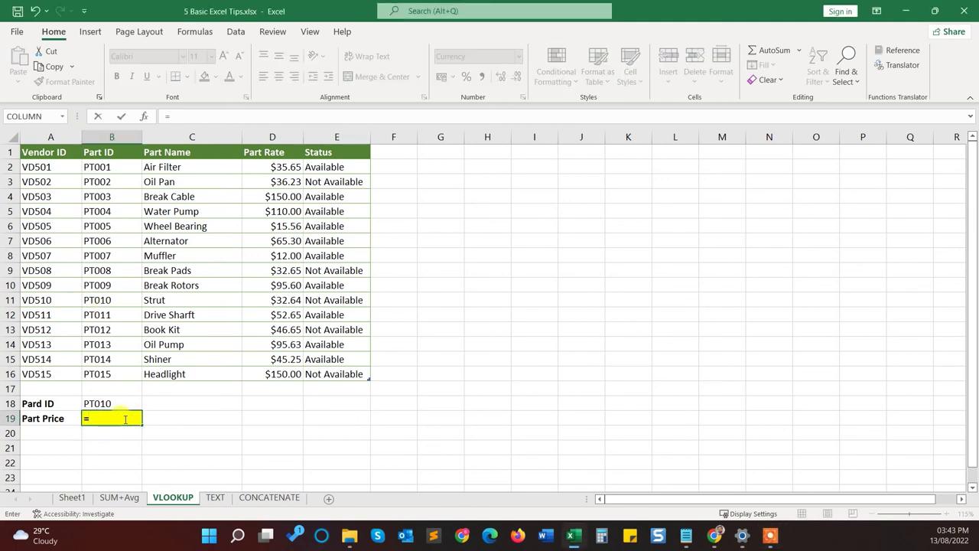
type("VL")
key("Tab")
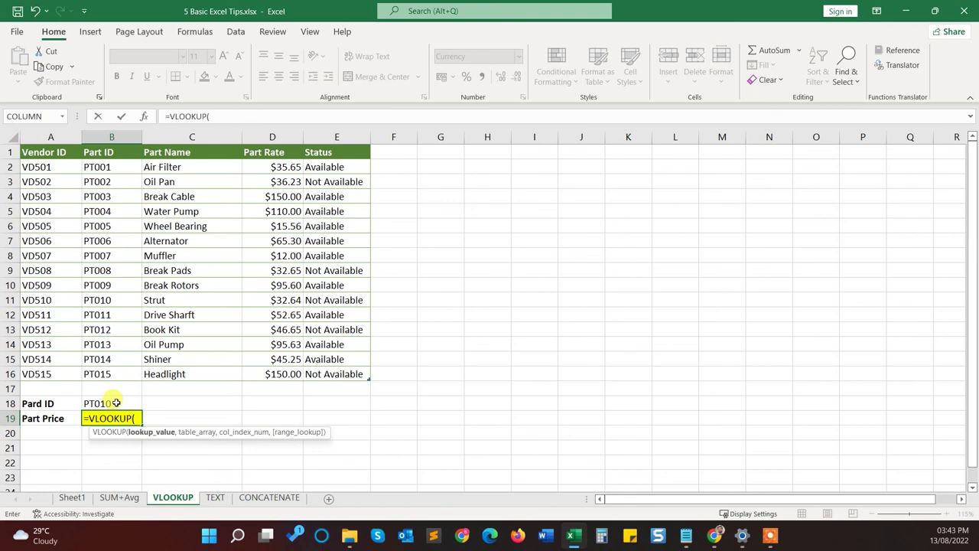
left_click(115, 403)
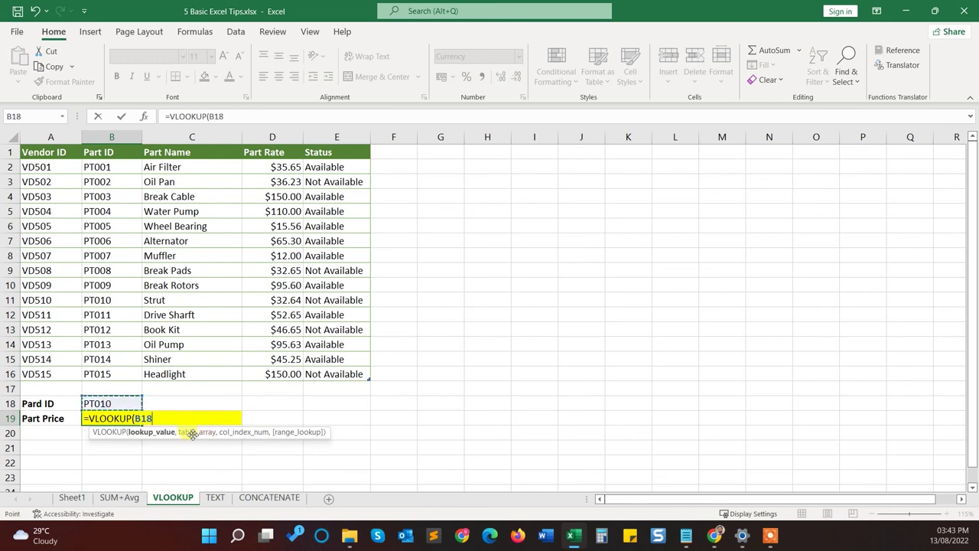
type(",")
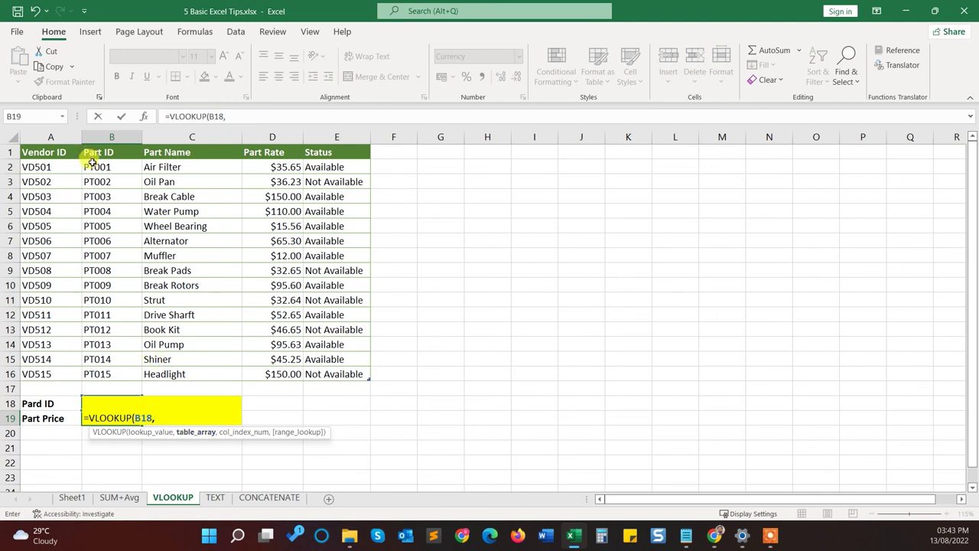
left_click(129, 175)
left_click_drag(129, 175, 293, 374)
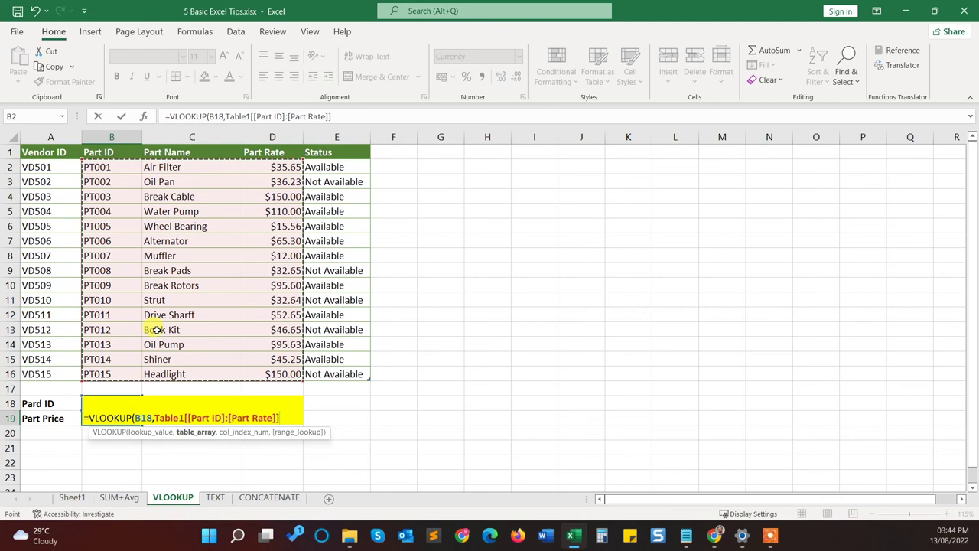
type(",")
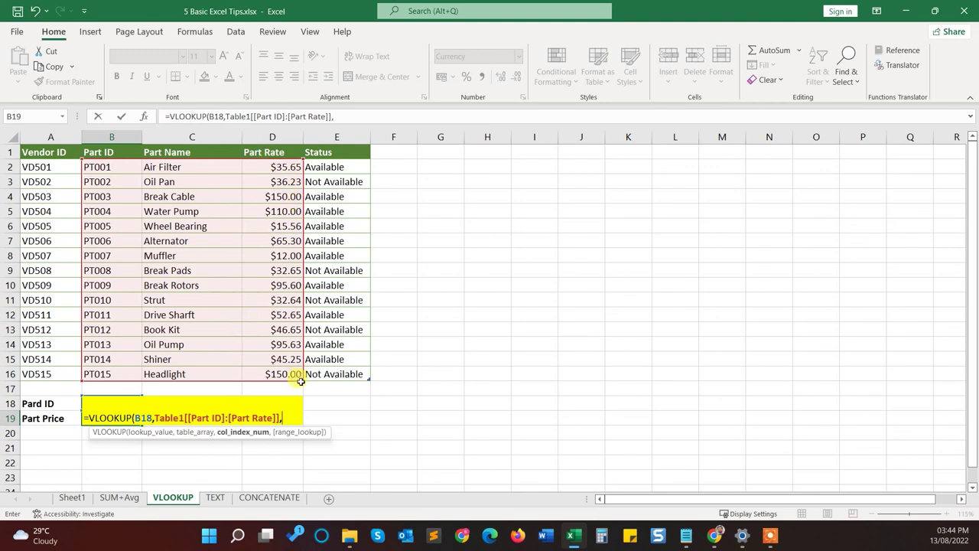
type("3,")
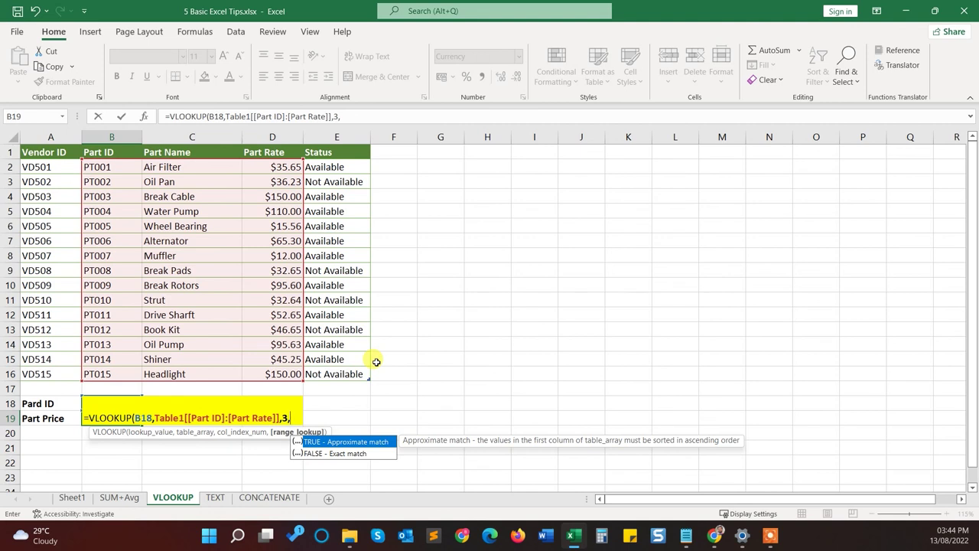
key("Down")
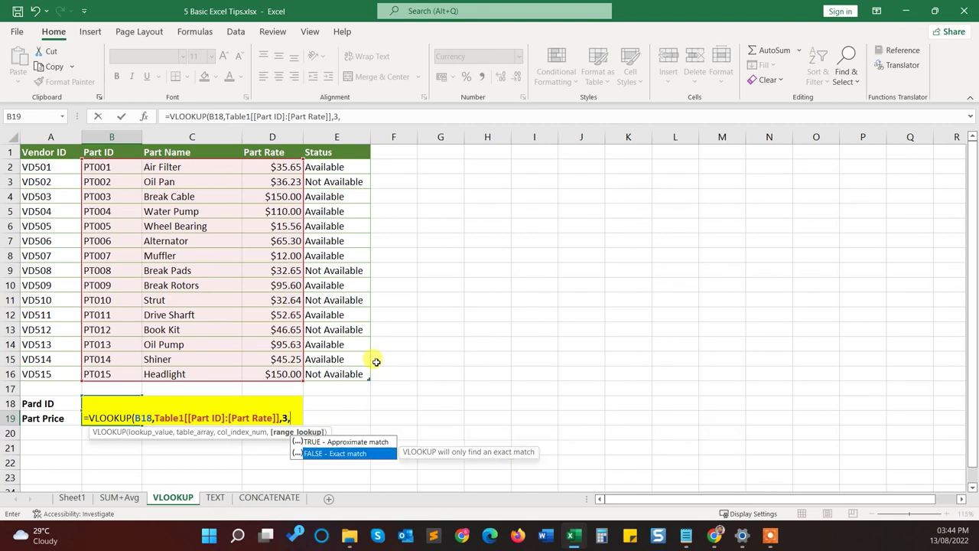
key("Return")
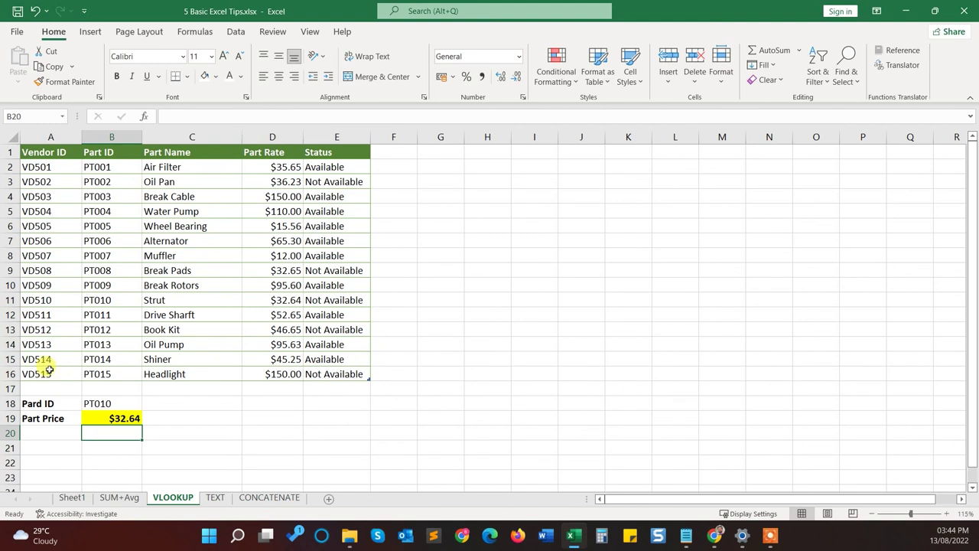
Check the looked-up price against the PT010 row, and repeat the check with the part ID in B18 changed to PT012.
left_click(124, 404)
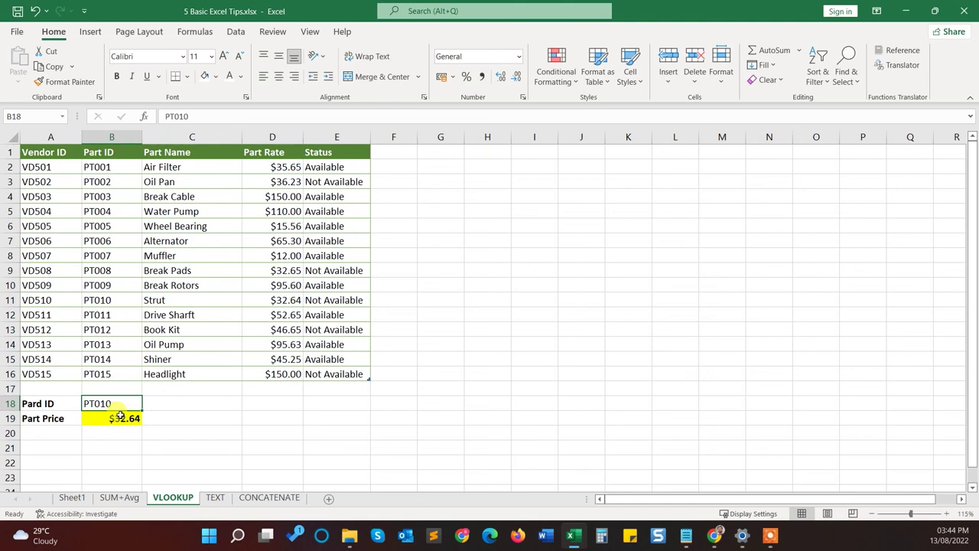
left_click(97, 300)
left_click_drag(98, 300, 272, 299)
left_click(253, 300)
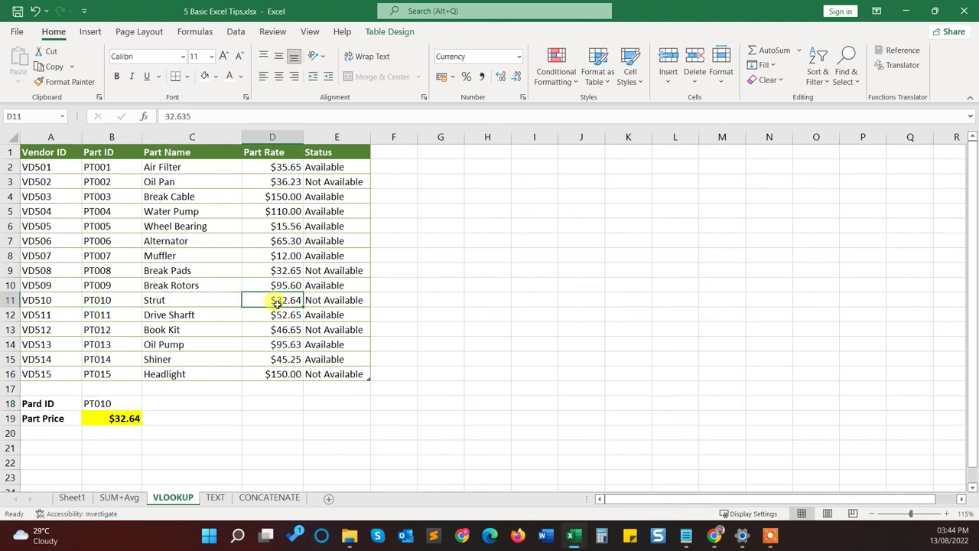
double_click(128, 403)
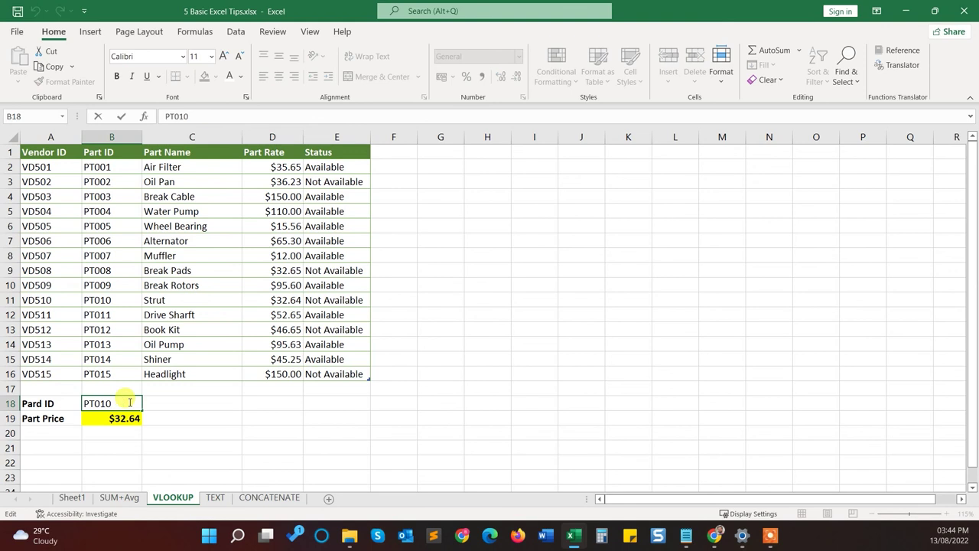
key("BackSpace")
type("2")
key("Return")
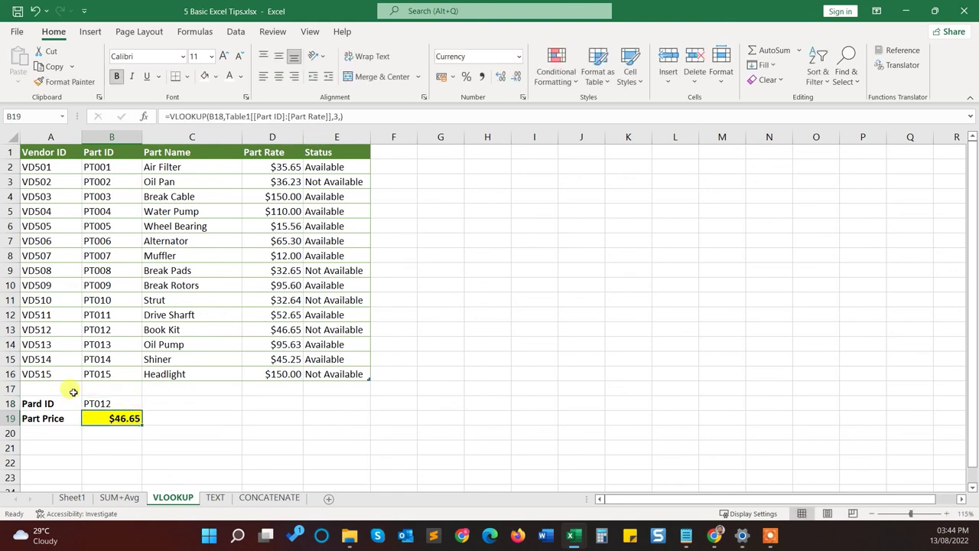
left_click(110, 330)
left_click(274, 329)
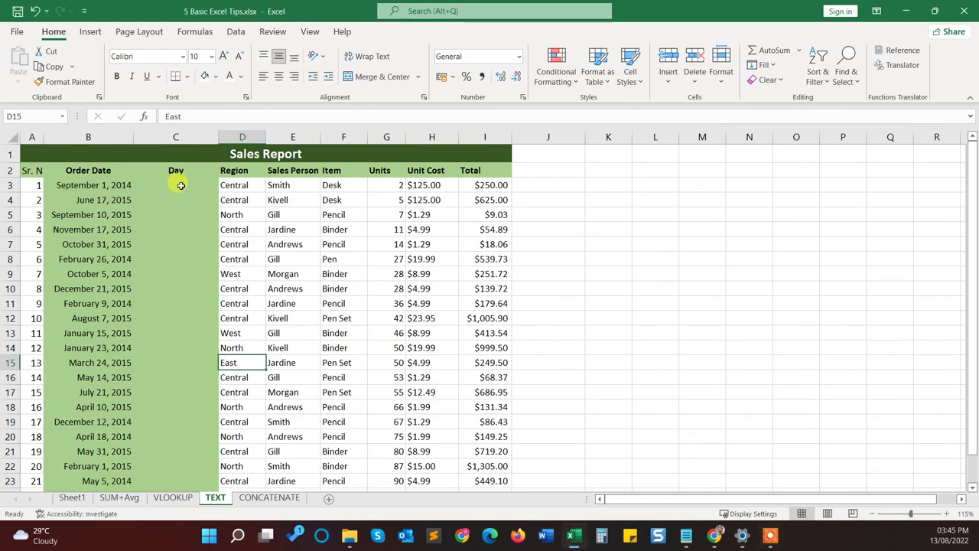
Return the weekday name of the first order date in cell C3 with =TEXT(B3,"dddddd").
left_click(177, 184)
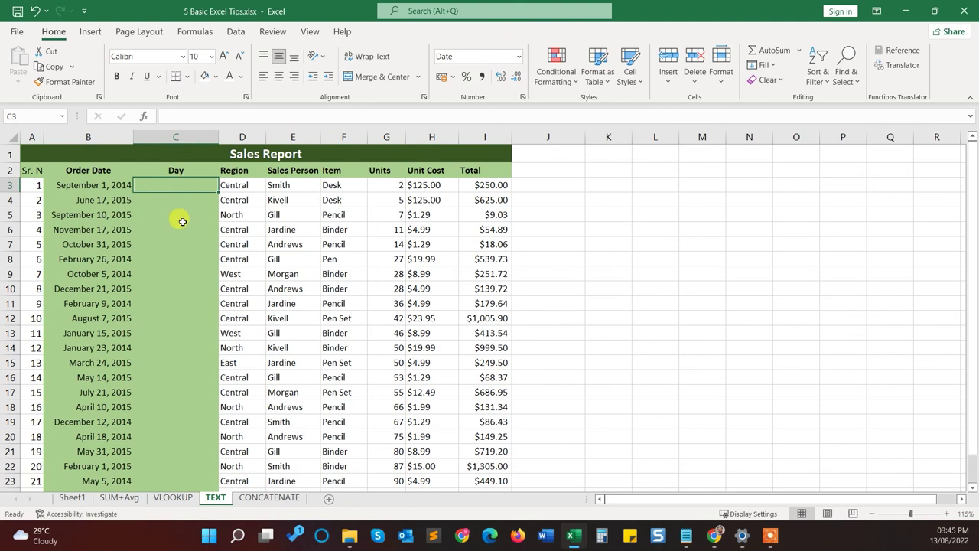
left_click(168, 243)
left_click(169, 184)
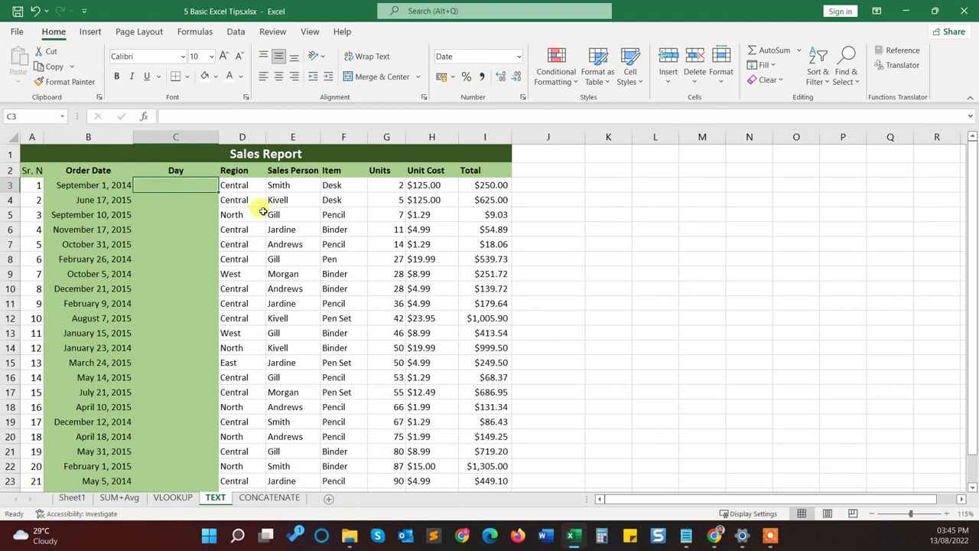
type("=TEXT(")
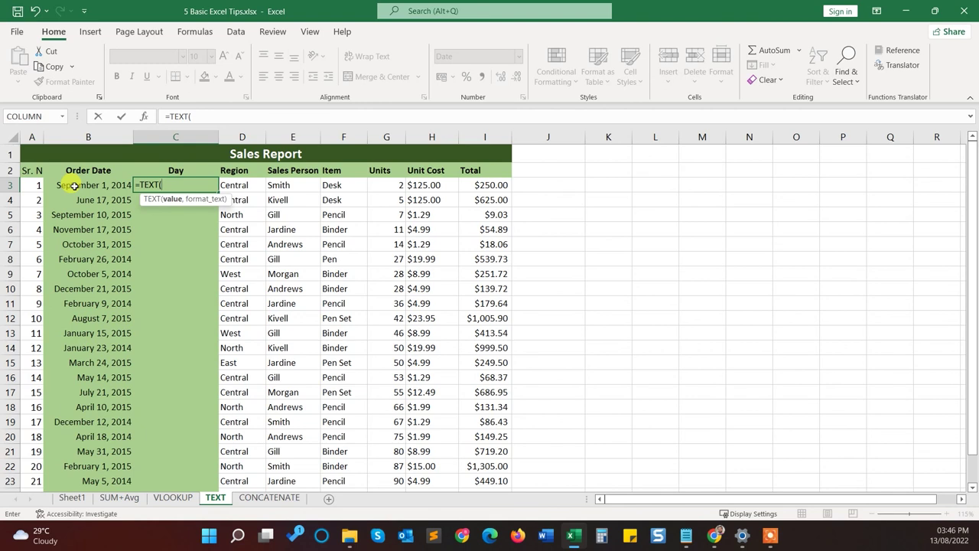
left_click(74, 185)
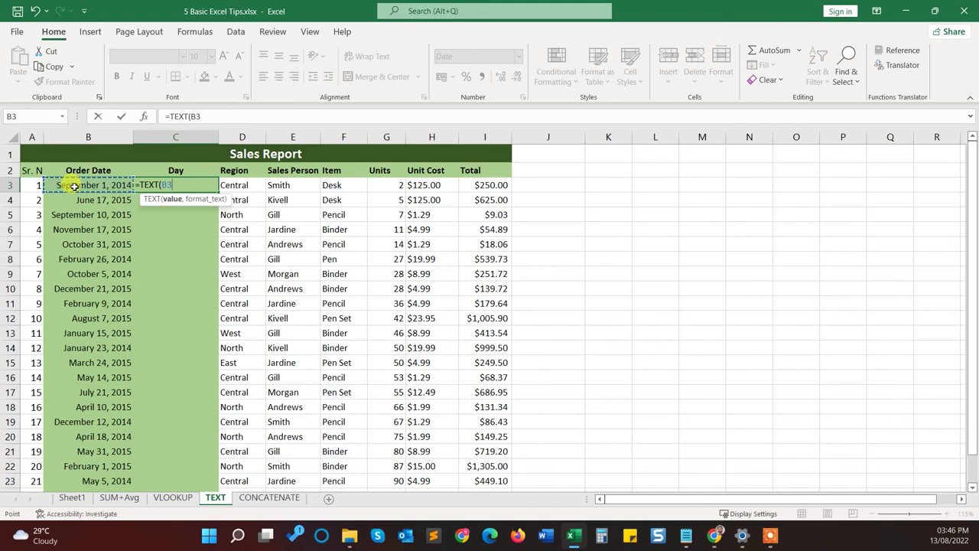
type(",")
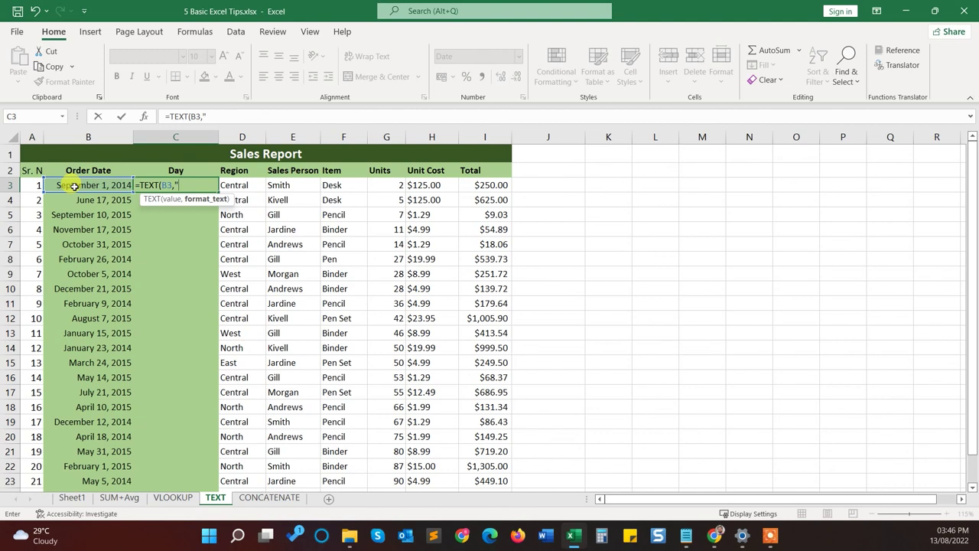
type("dddddd\")")
key("Return")
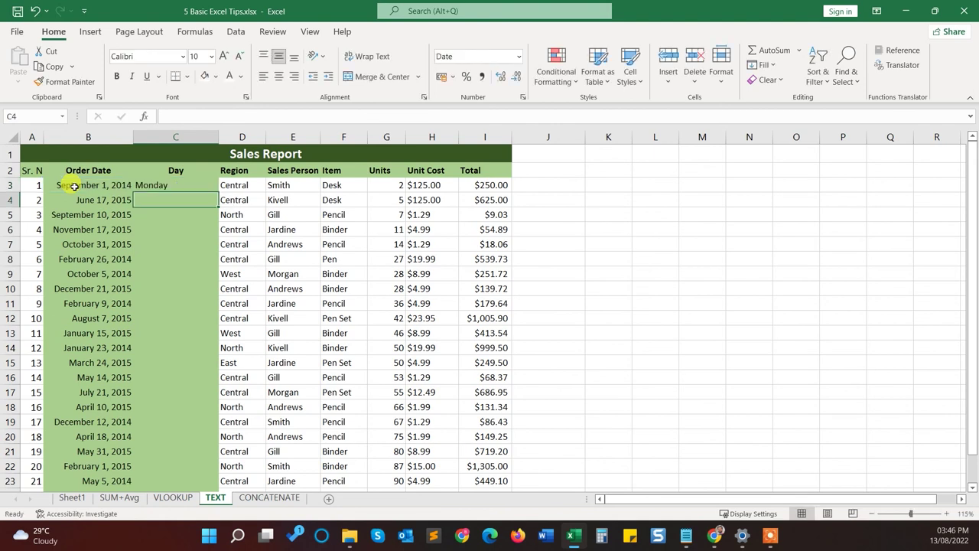
Fill the weekday formula from C3 down to C21 and check the days against the order dates in rows 4 and 5.
key("Up")
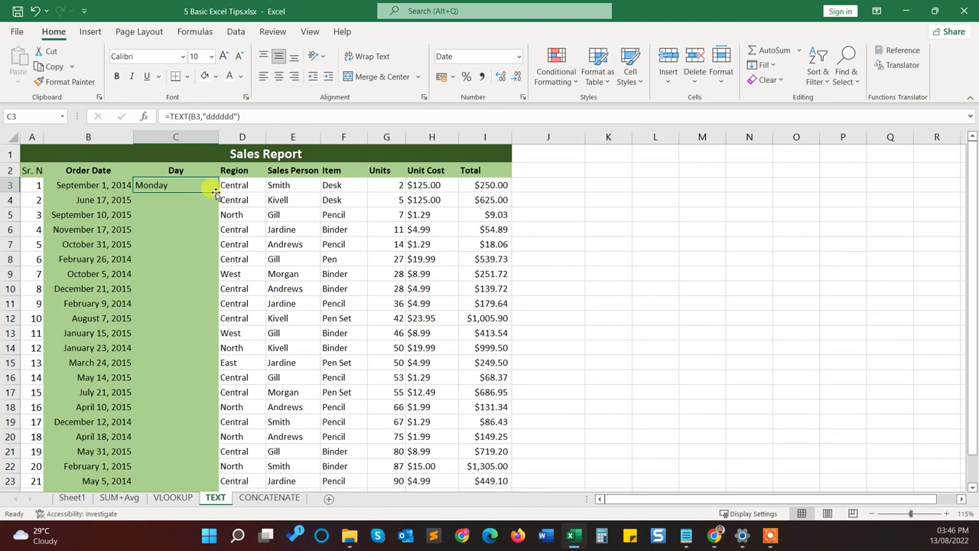
left_click_drag(218, 193, 197, 455)
left_click(154, 227)
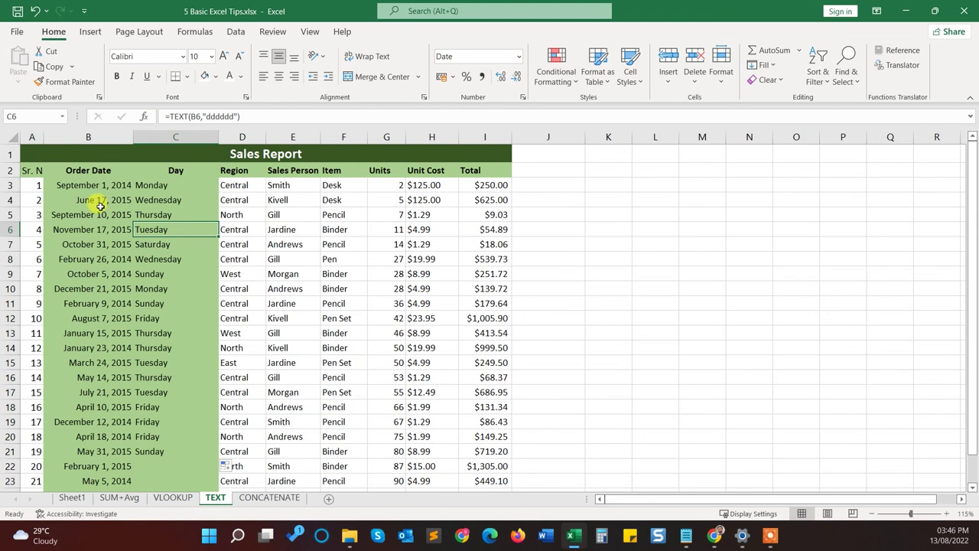
left_click(90, 200)
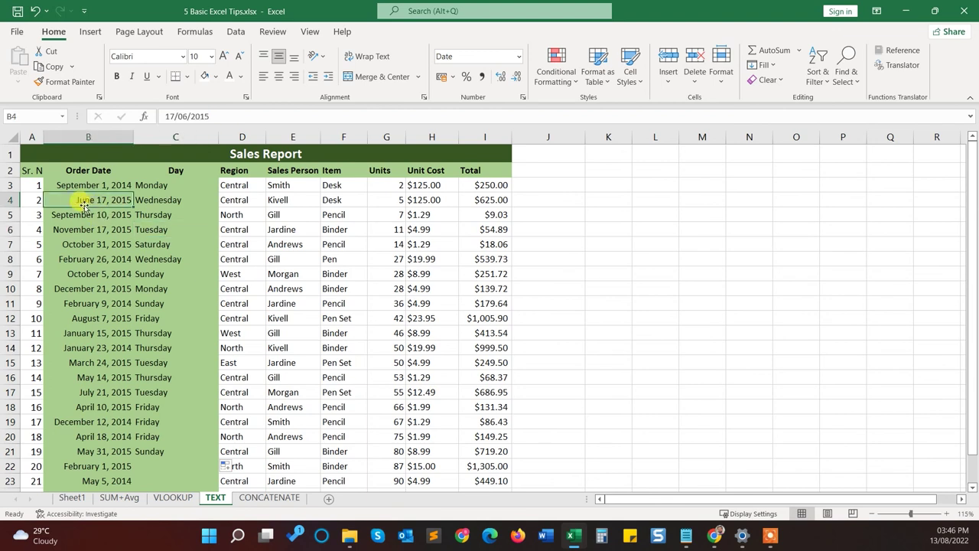
left_click(142, 204)
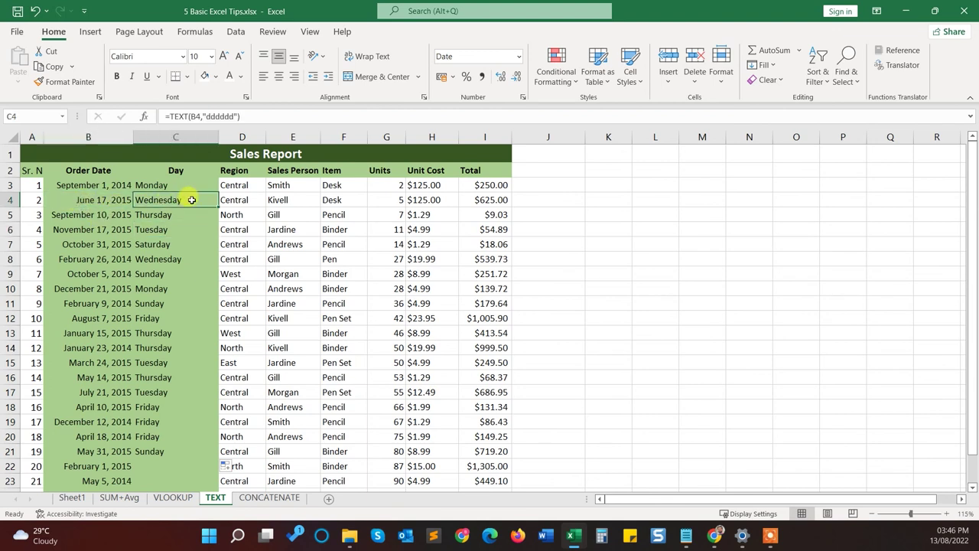
left_click(89, 218)
left_click(173, 216)
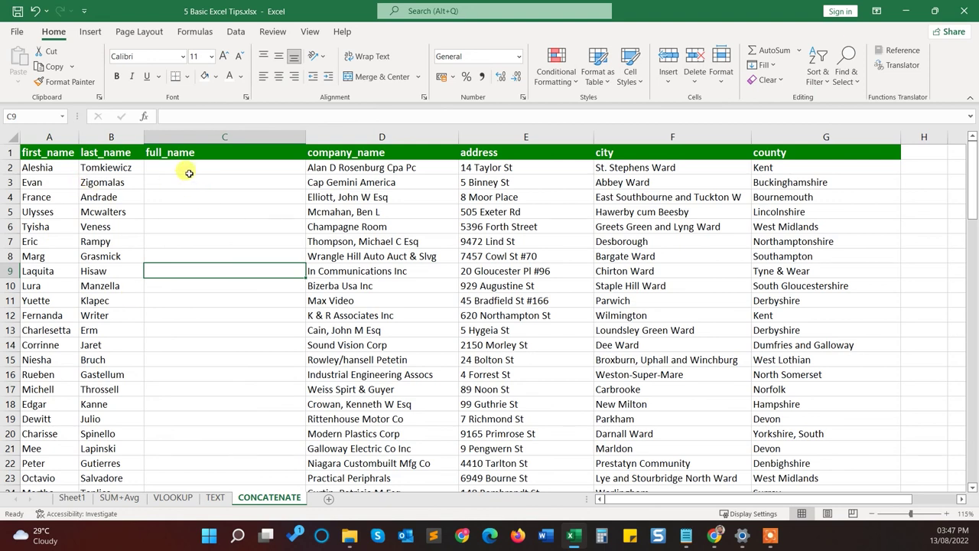
Join the first and last name in cell C2 with =CONCATENATE(A2," ",B2) and fill the formula down to C19.
left_click(264, 170)
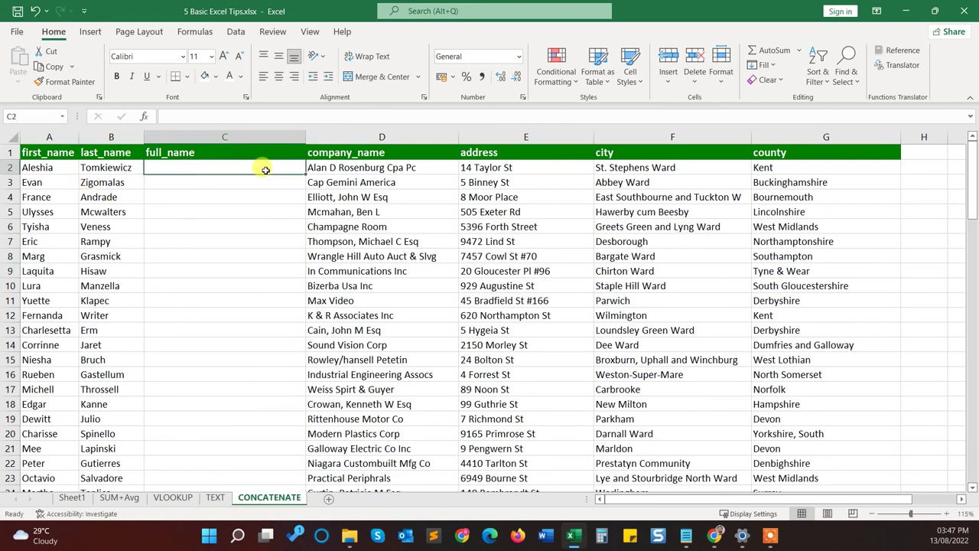
type("=CON")
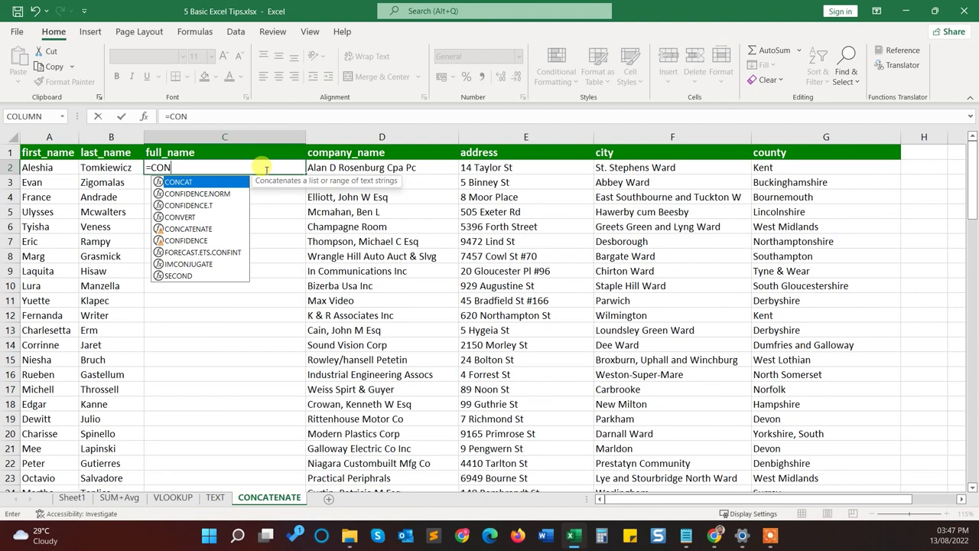
type("CA")
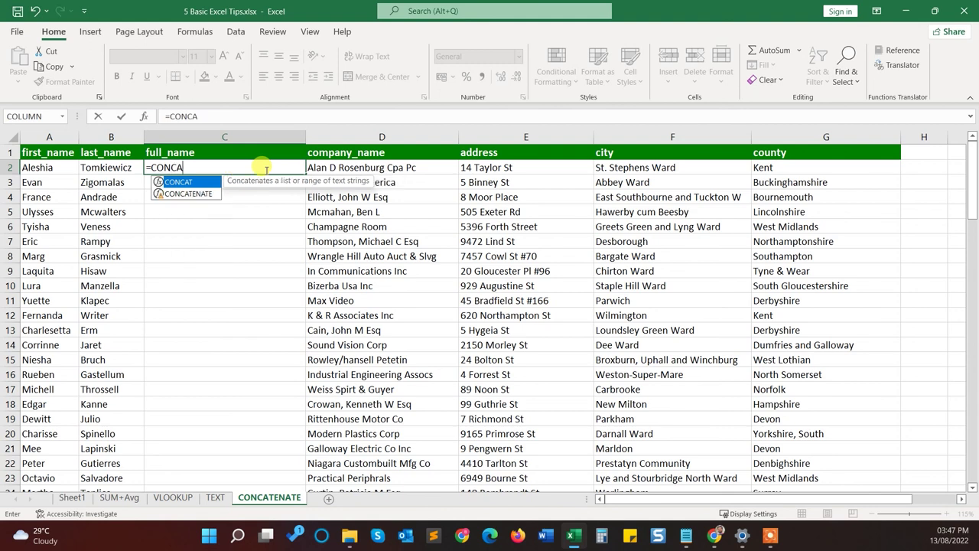
key("Down")
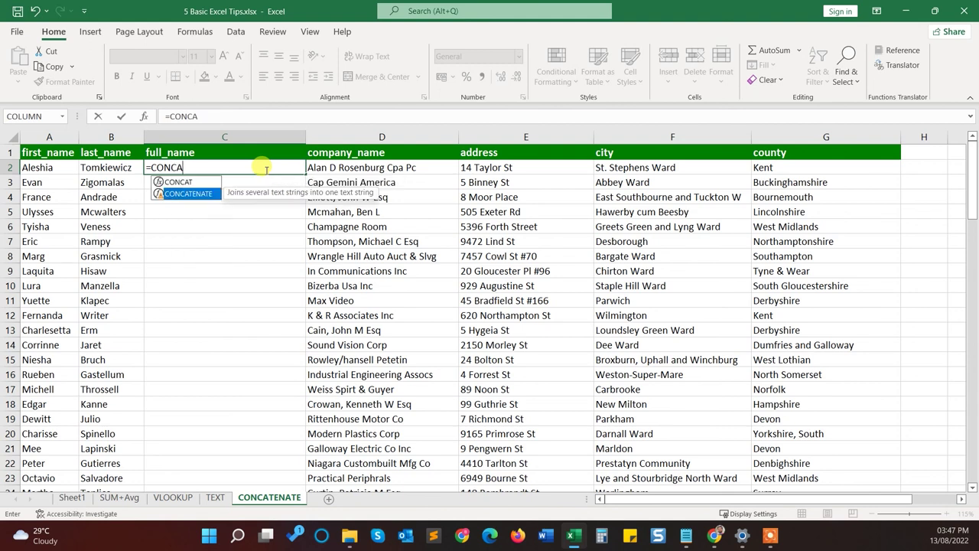
key("Tab")
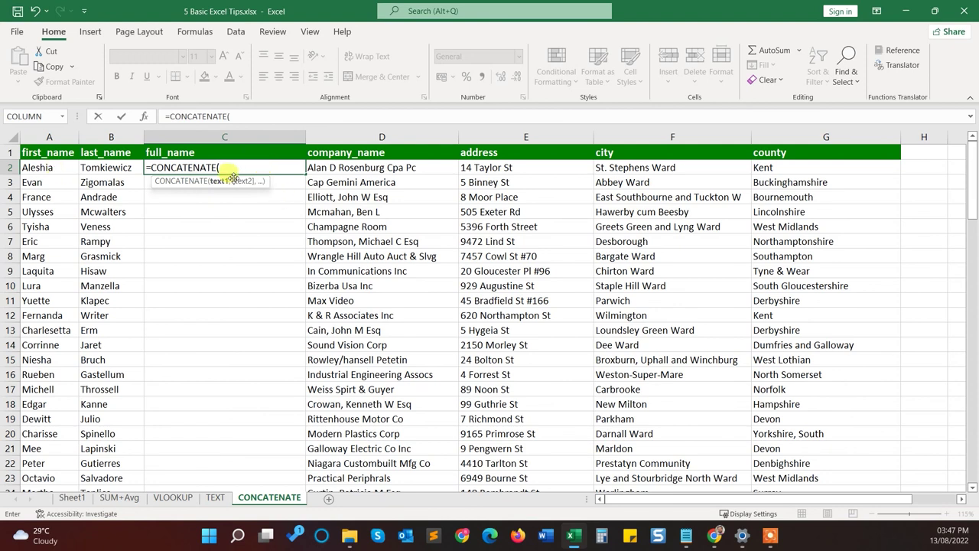
left_click(47, 167)
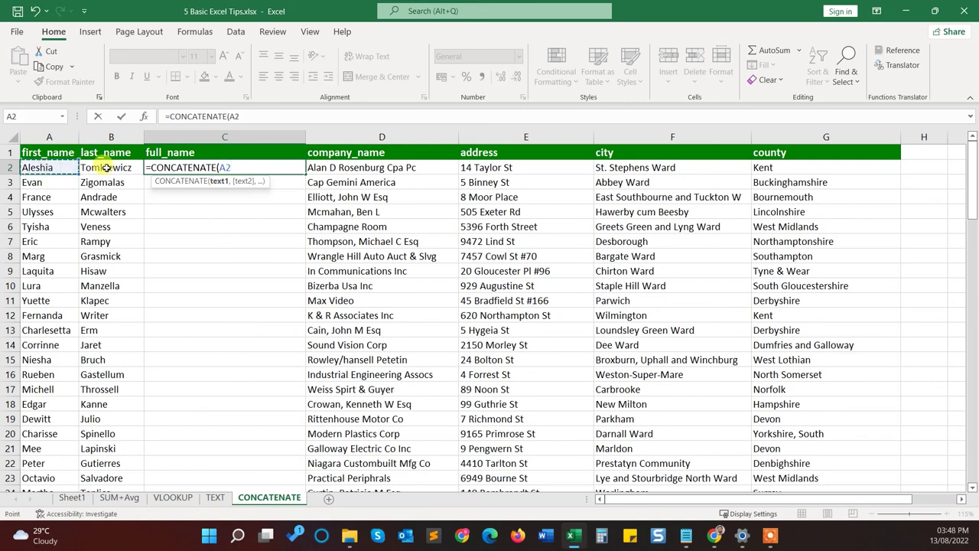
type(",")
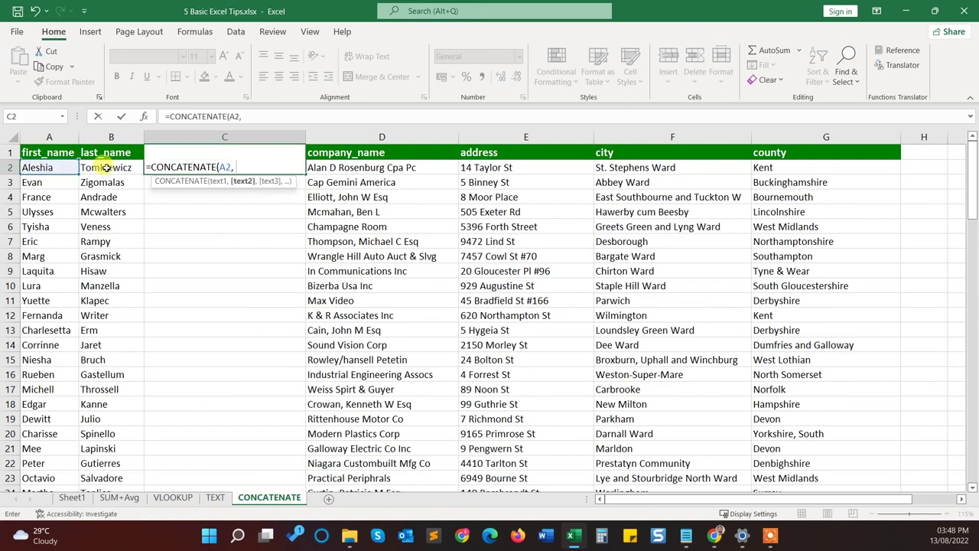
type("\" \",")
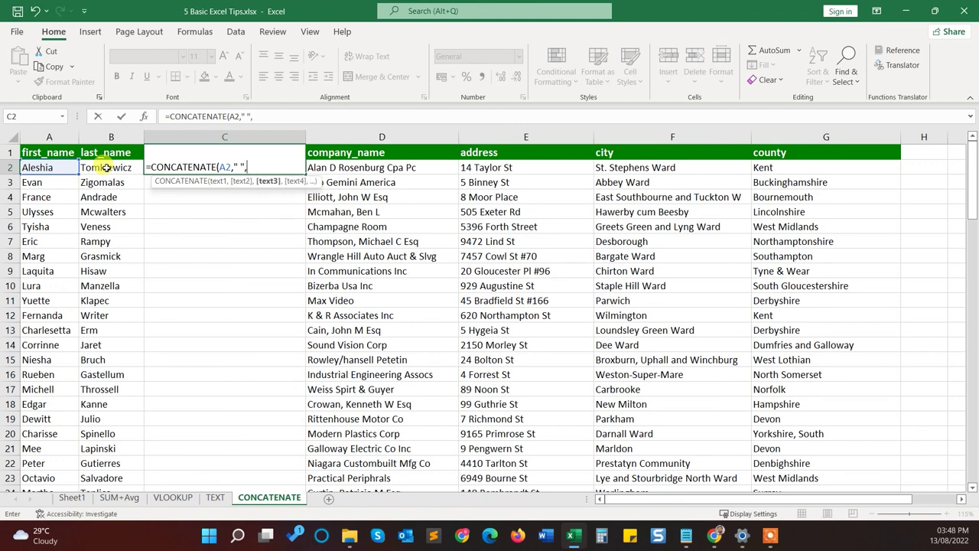
left_click(104, 167)
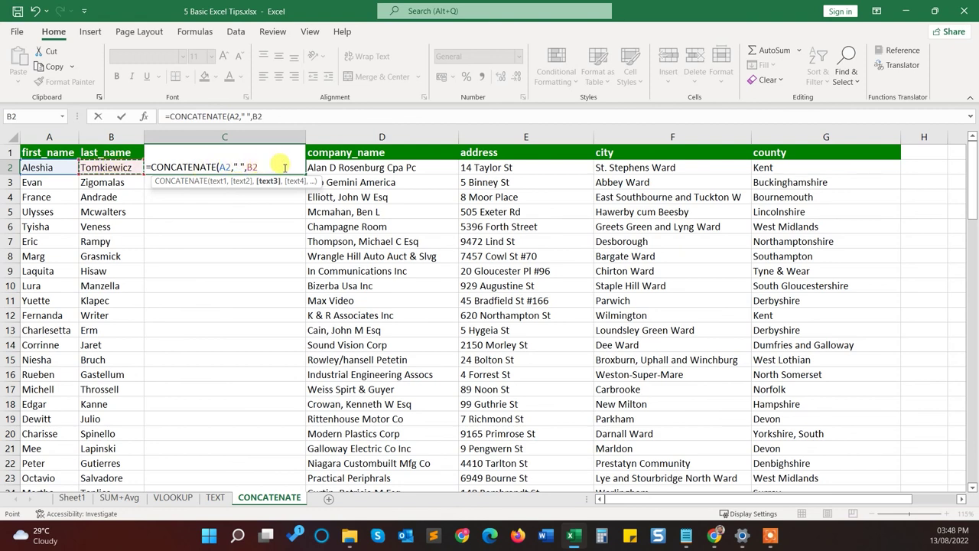
type(")")
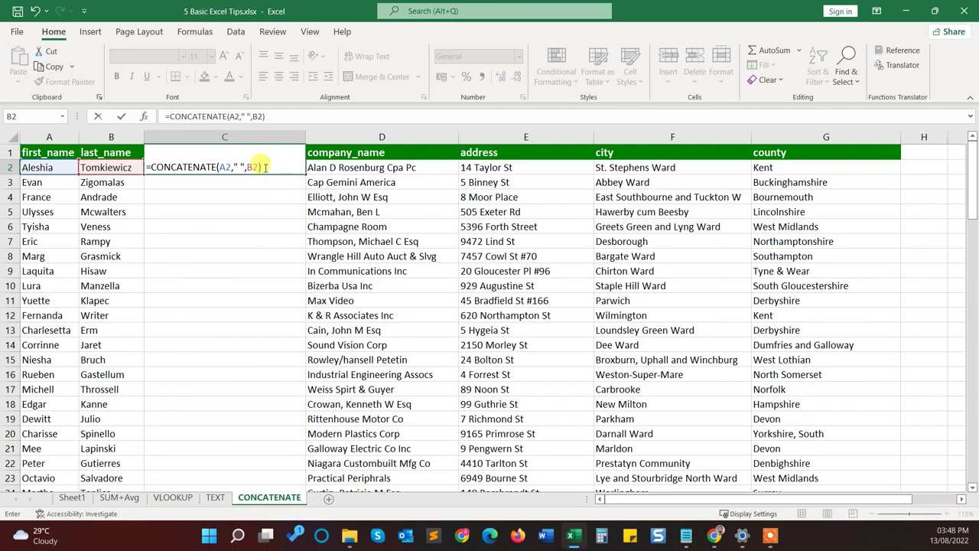
key("ctrl+Return")
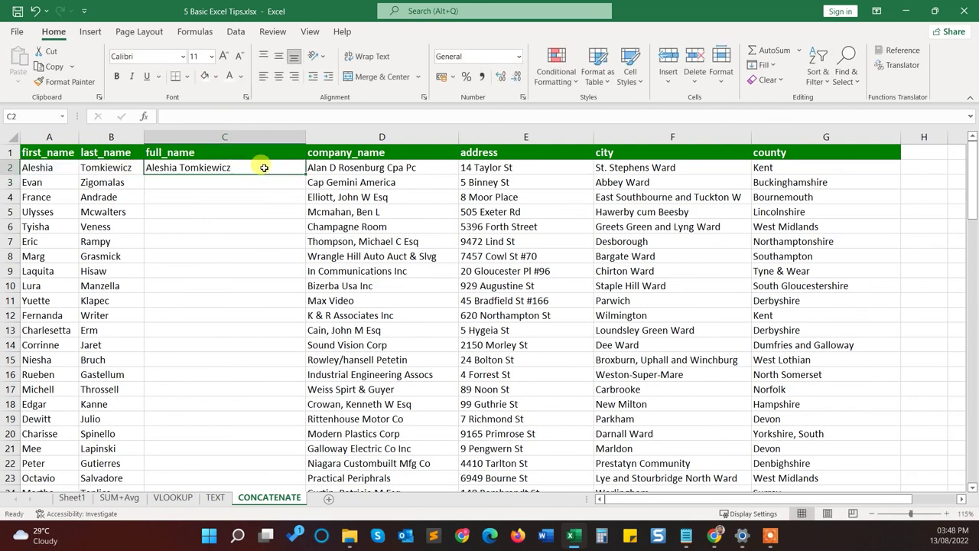
left_click_drag(301, 175, 306, 424)
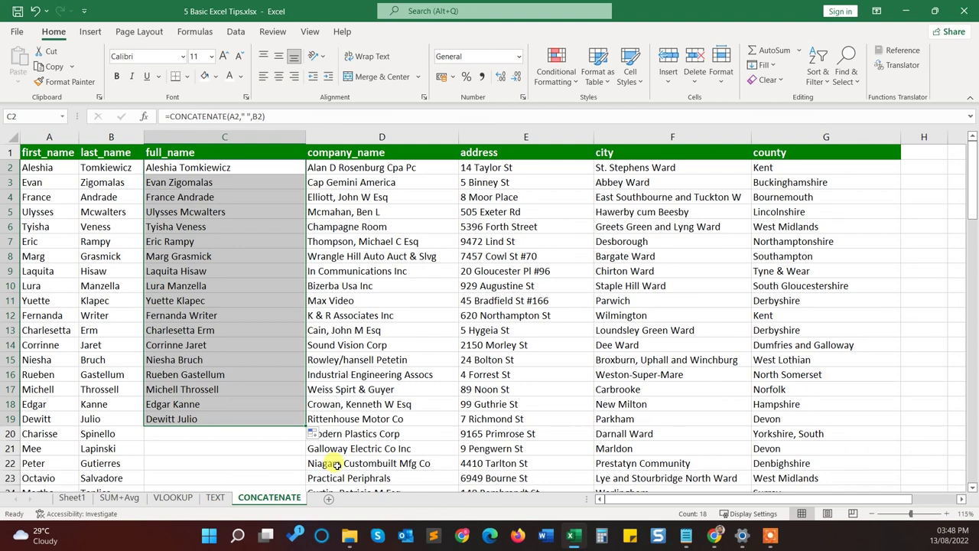
left_click(238, 260)
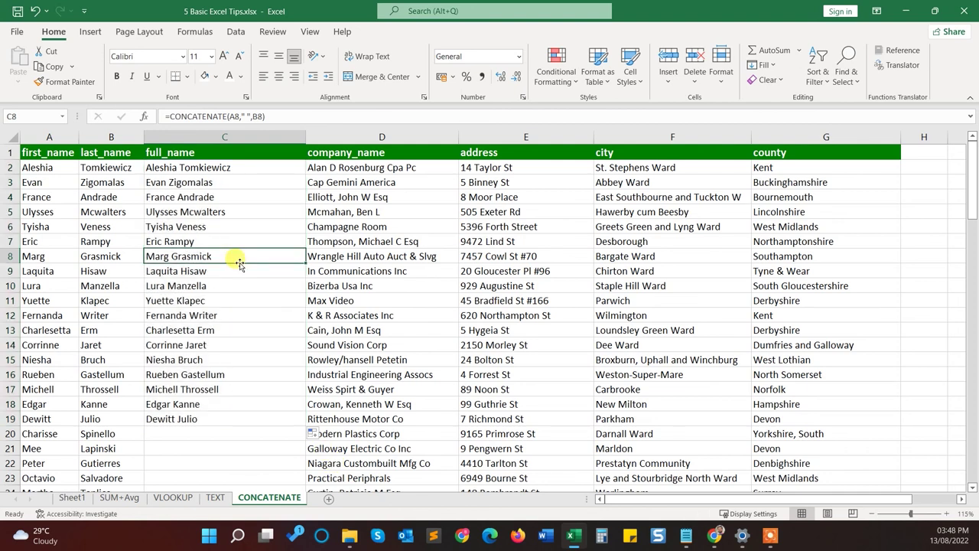